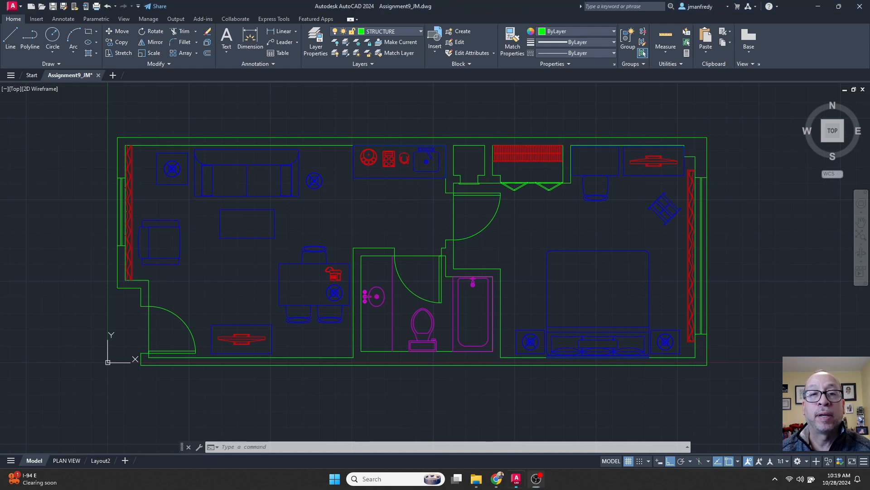
# Turn off the grid display behind the floor plan
pyautogui.moveTo(368, 219); pyautogui.dragTo(362, 208, button='middle')
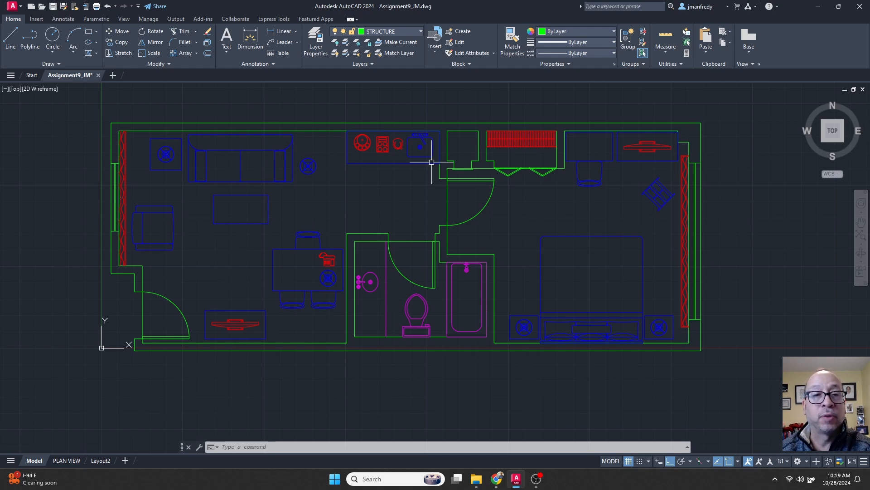
pyautogui.click(629, 462)
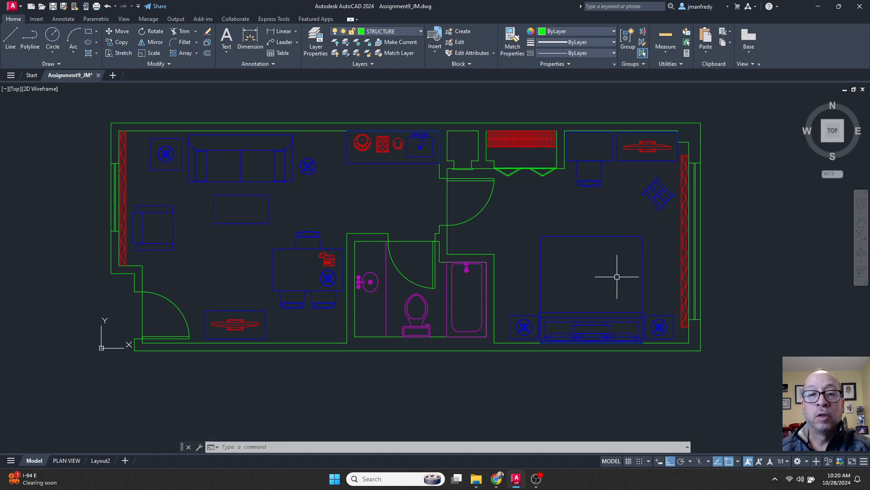
pyautogui.moveTo(567, 213); pyautogui.dragTo(531, 208, button='middle')
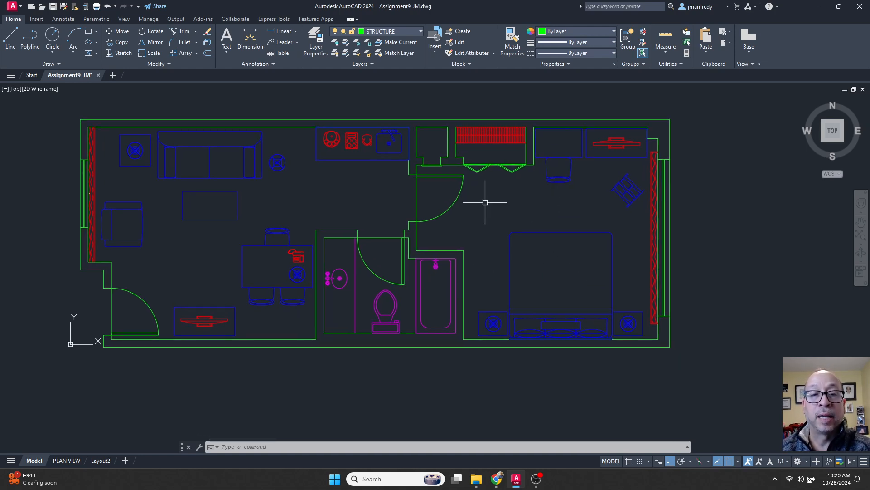
# Draw a horizontal line above the floor plan, spanning the bedroom side and extending past its right exterior wall
pyautogui.scroll(-2, 485, 202)
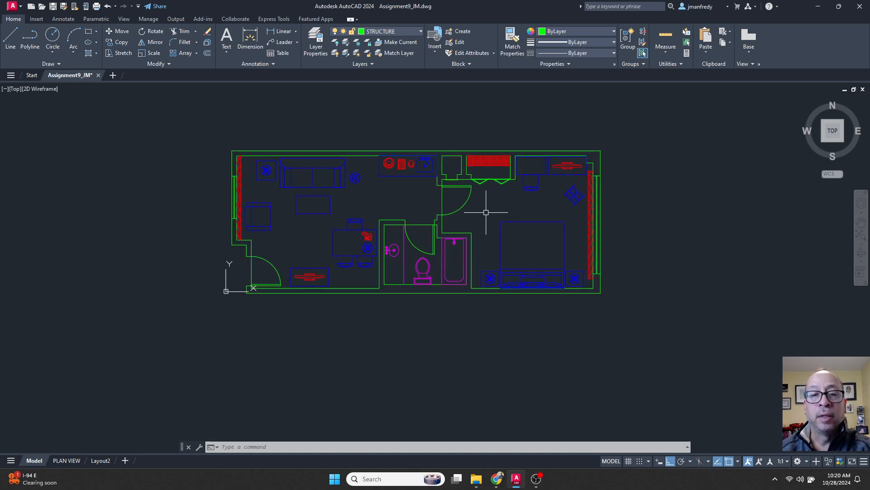
pyautogui.moveTo(486, 212); pyautogui.dragTo(448, 275, button='middle')
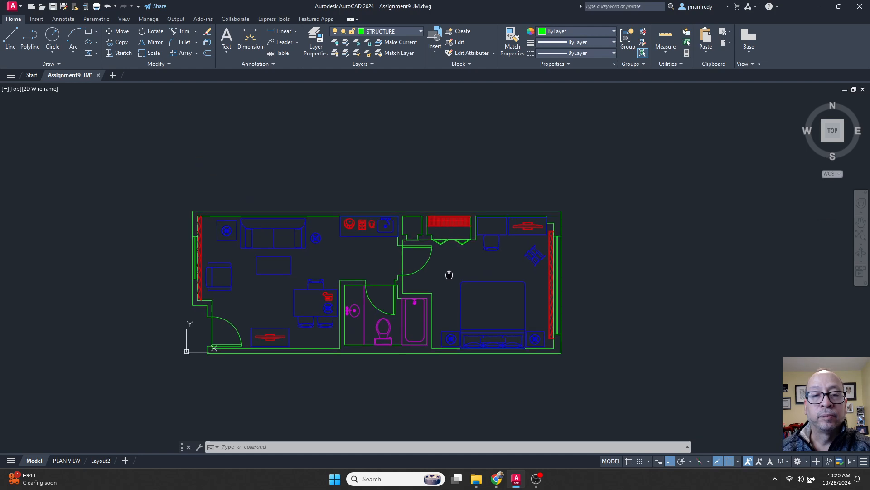
pyautogui.scroll(2, 440, 204)
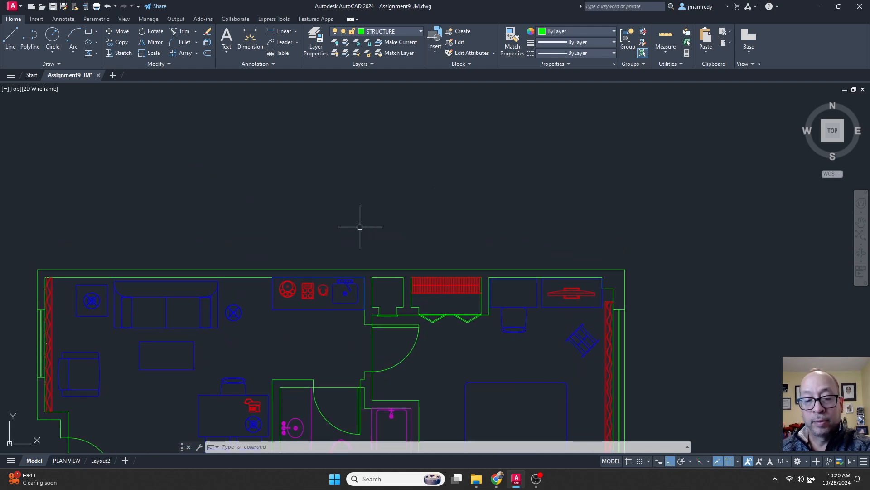
pyautogui.write('l')
pyautogui.press('Return')
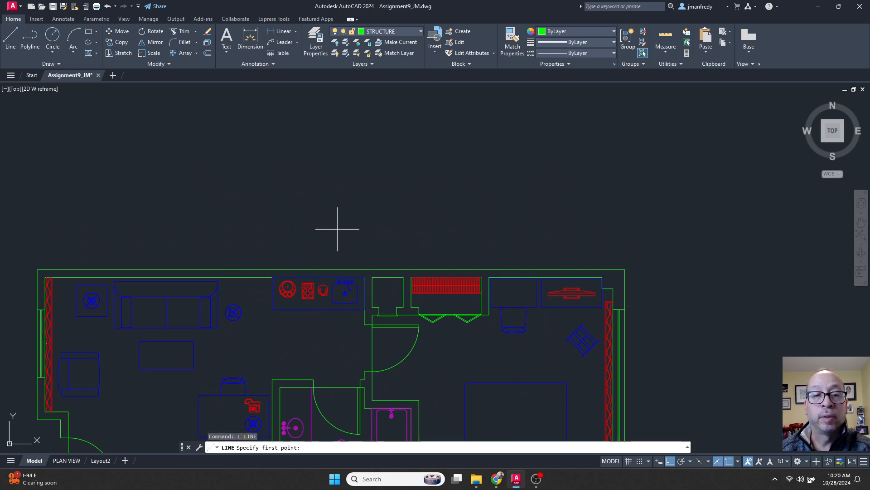
pyautogui.click(331, 228)
pyautogui.click(649, 229)
pyautogui.press('Escape')
pyautogui.press('Escape')
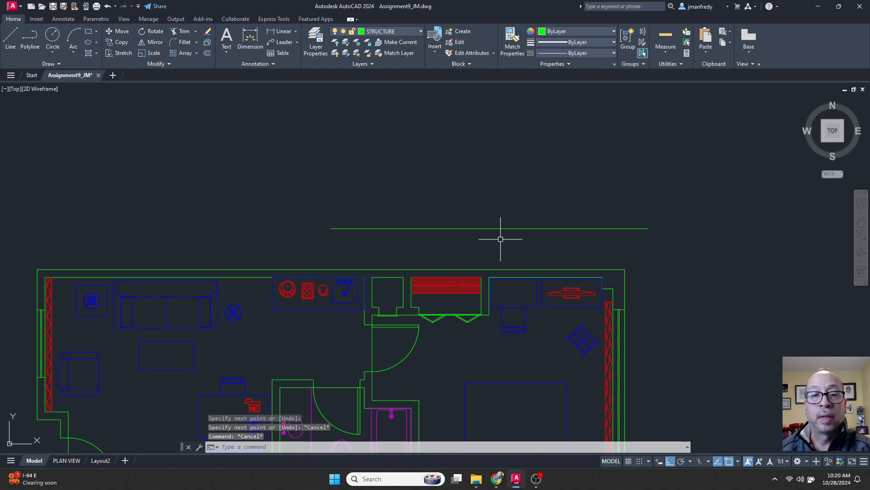
# Copy the horizontal line above the plan straight up by 8'
pyautogui.moveTo(487, 241); pyautogui.dragTo(488, 259, button='middle')
pyautogui.write('c')
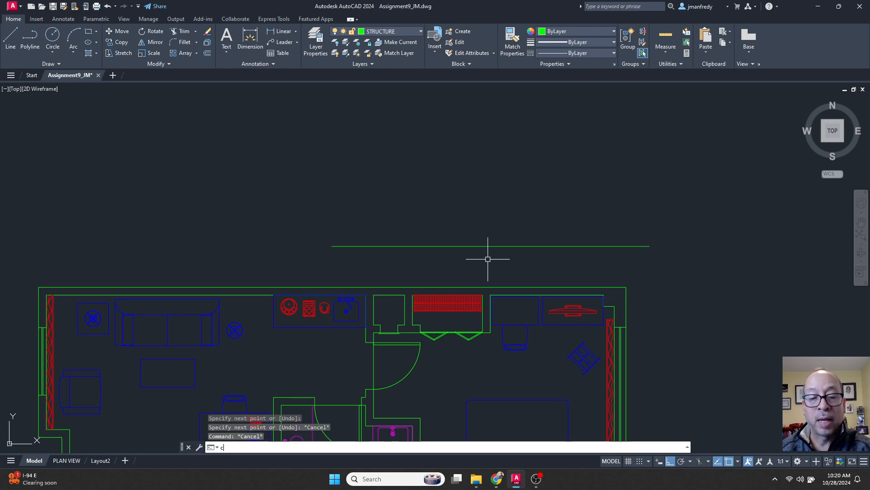
pyautogui.write('o')
pyautogui.press('Return')
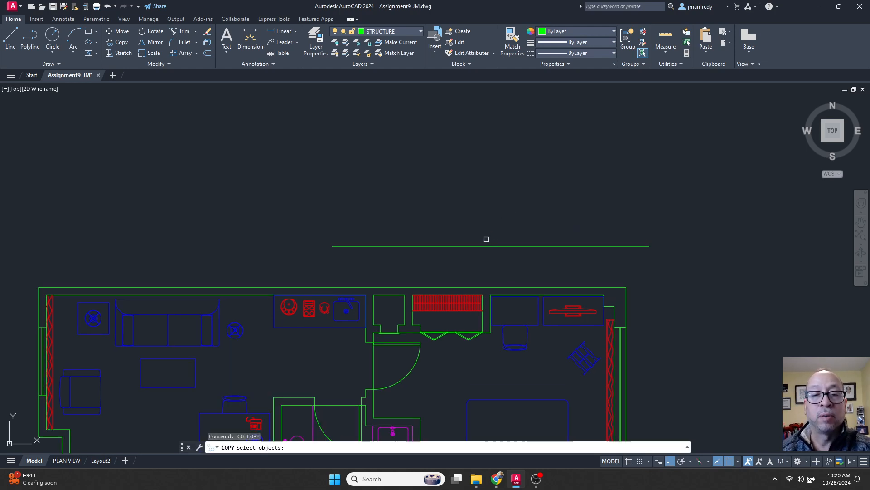
pyautogui.click(483, 247)
pyautogui.press('Return')
pyautogui.click(480, 246)
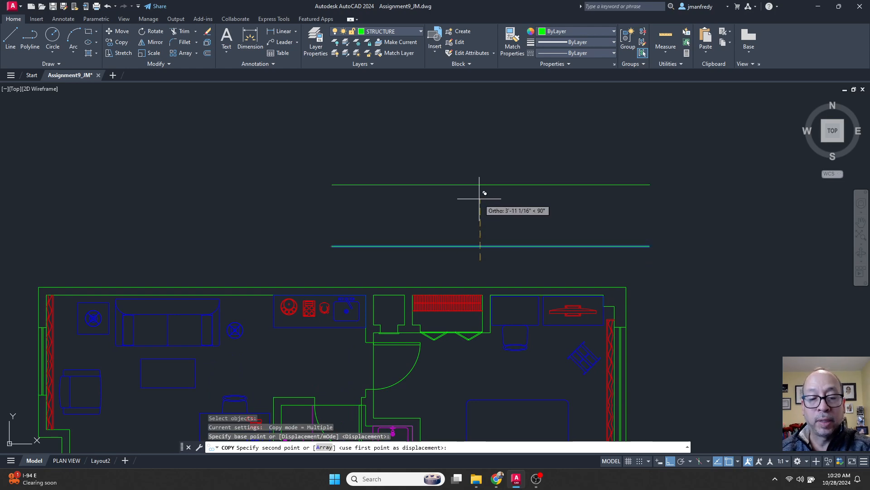
pyautogui.write("8'")
pyautogui.press('Return')
pyautogui.press('Escape')
pyautogui.press('Escape')
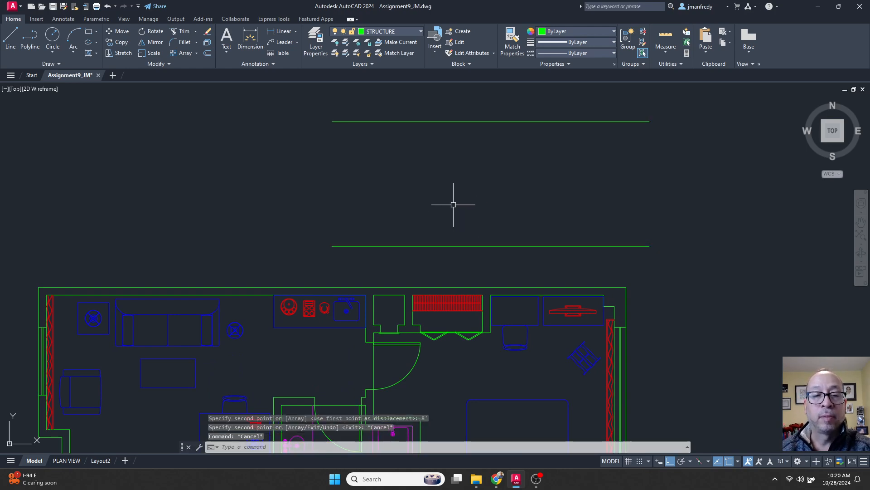
# Draw a vertical line from the bedroom's left inner wall corner below the small closet up past both horizontal lines
pyautogui.moveTo(438, 219); pyautogui.dragTo(439, 215, button='middle')
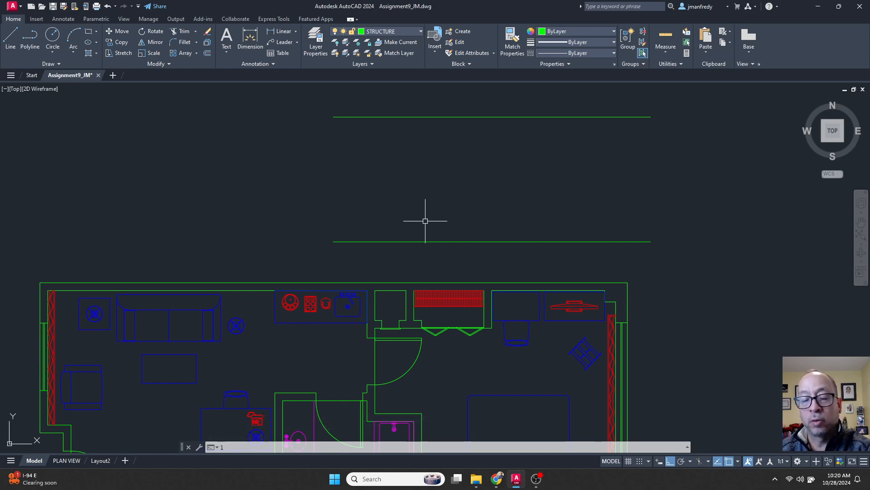
pyautogui.press('Return')
pyautogui.click(375, 327)
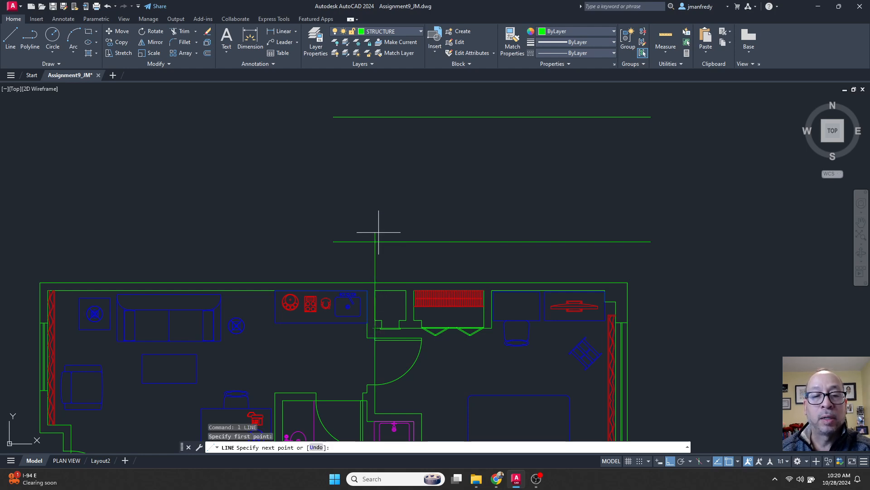
pyautogui.click(383, 105)
pyautogui.press('Return')
# Draw a vertical line from the bedroom's right inner wall corner up past both horizontal lines
pyautogui.press('Return')
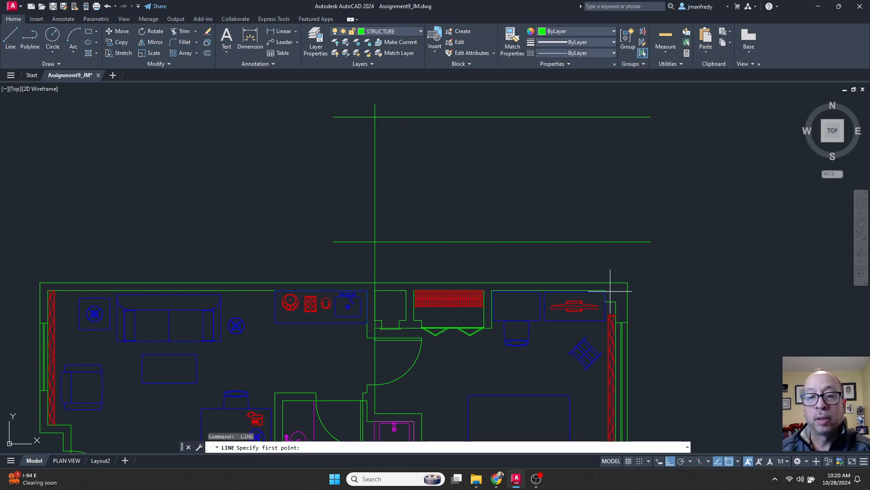
pyautogui.click(615, 301)
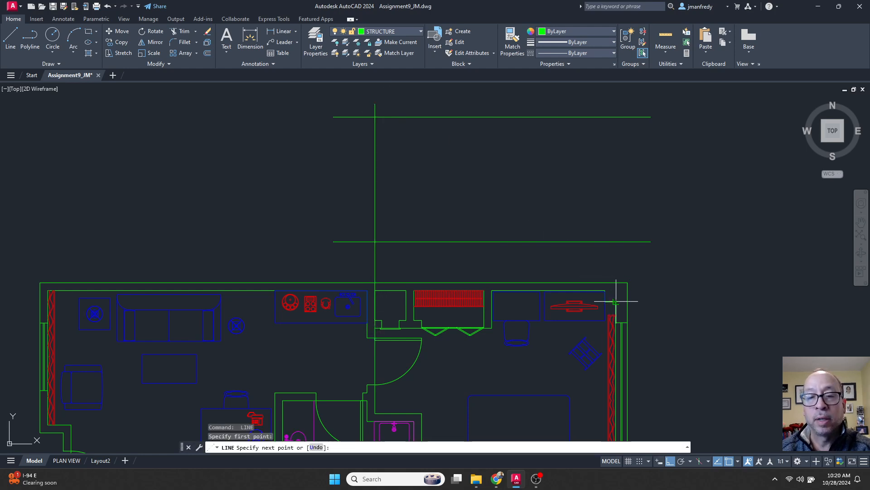
pyautogui.click(622, 103)
pyautogui.press('Return')
# Fillet the two vertical lines with the upper horizontal line to form the elevation outline's sharp top corners
pyautogui.scroll(2, 453, 246)
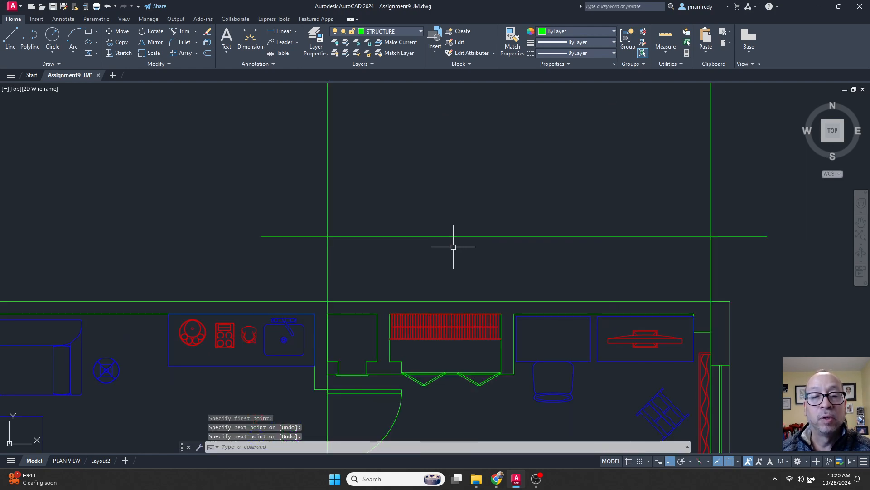
pyautogui.moveTo(453, 247); pyautogui.dragTo(442, 173, button='middle')
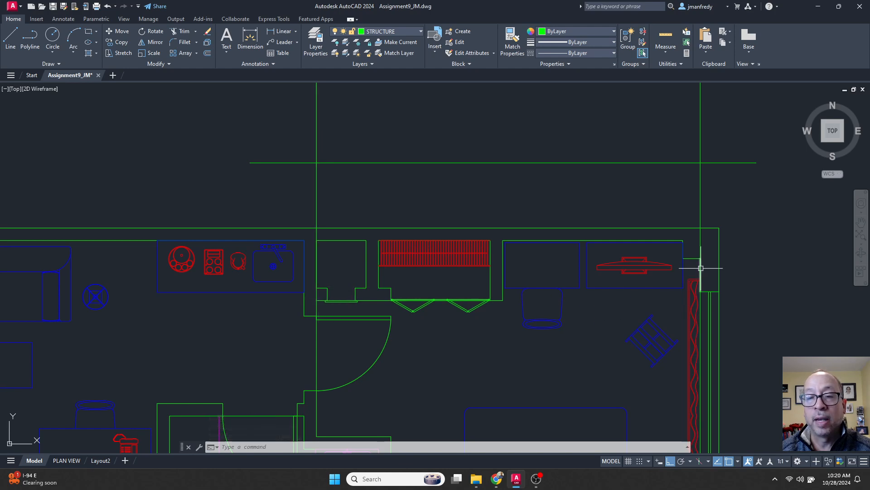
pyautogui.scroll(-4, 392, 206)
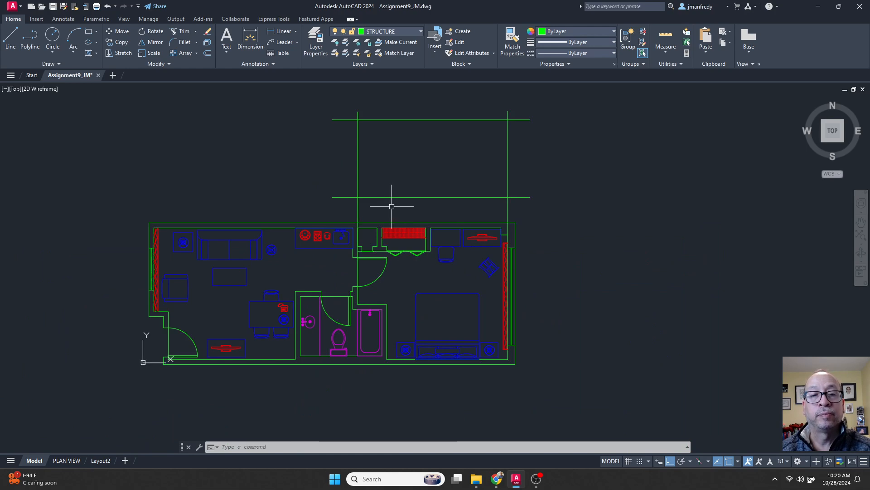
pyautogui.moveTo(400, 168); pyautogui.dragTo(396, 214, button='middle')
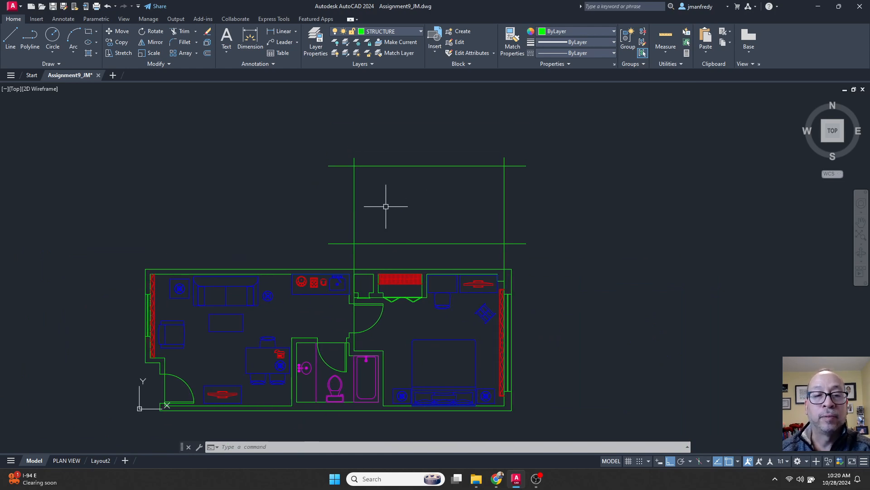
pyautogui.press('Return')
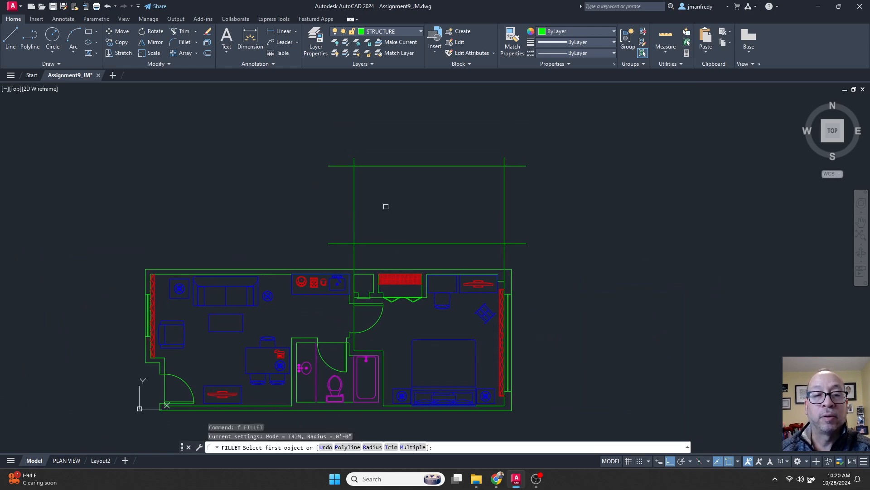
pyautogui.click(355, 183)
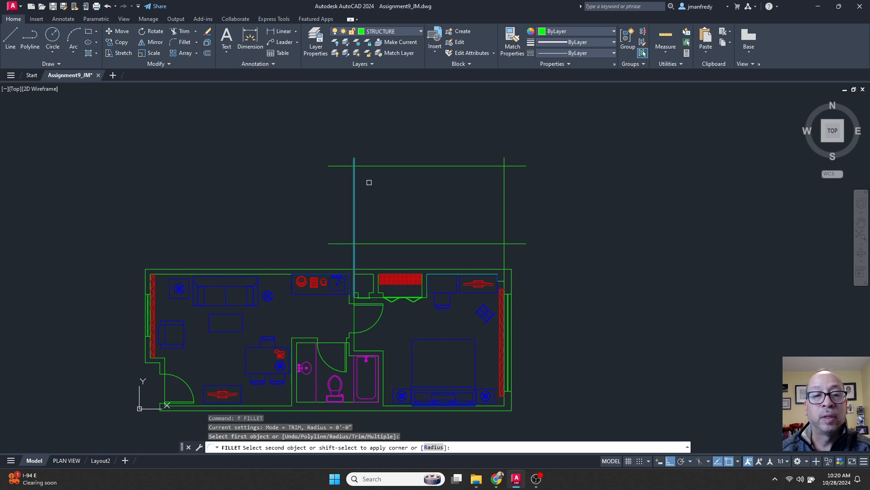
pyautogui.click(371, 166)
pyautogui.press('Return')
pyautogui.click(473, 167)
pyautogui.click(505, 190)
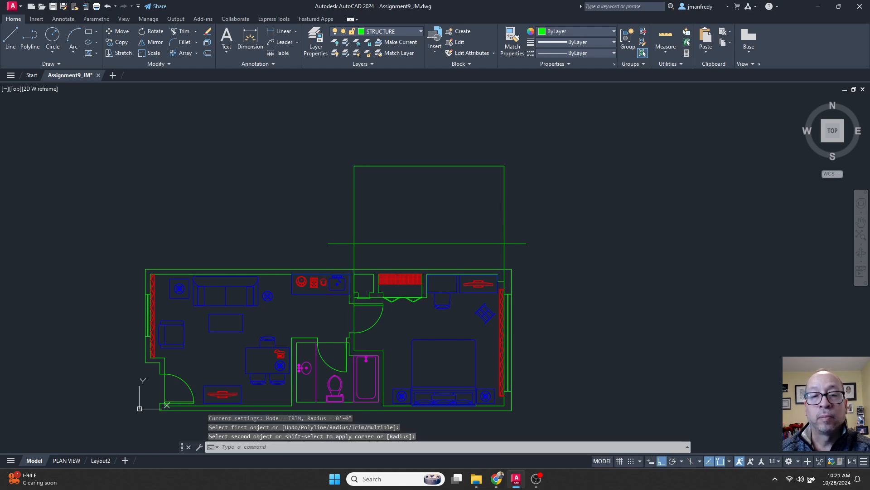
# Fillet the two vertical lines with the lower horizontal line to close the elevation rectangle's bottom corners
pyautogui.press('Return')
pyautogui.click(503, 233)
pyautogui.click(485, 243)
pyautogui.press('Return')
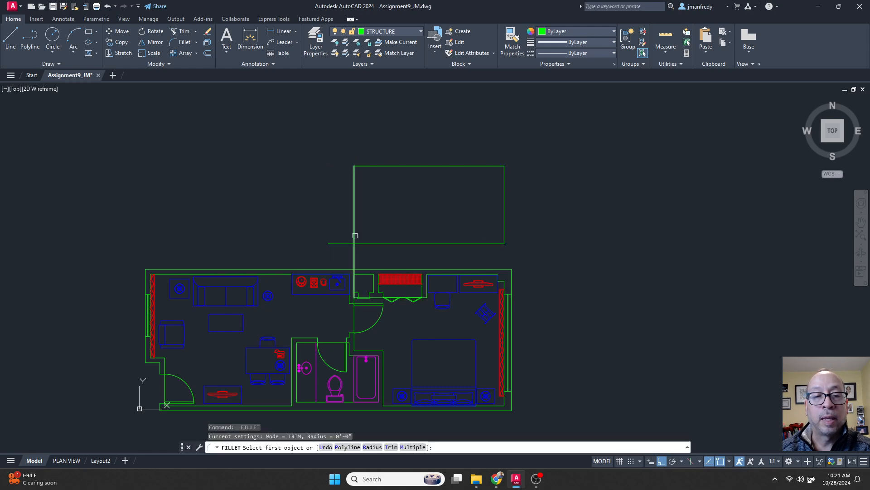
pyautogui.click(355, 236)
pyautogui.click(365, 244)
pyautogui.scroll(2, 475, 248)
pyautogui.moveTo(427, 243); pyautogui.dragTo(432, 259, button='middle')
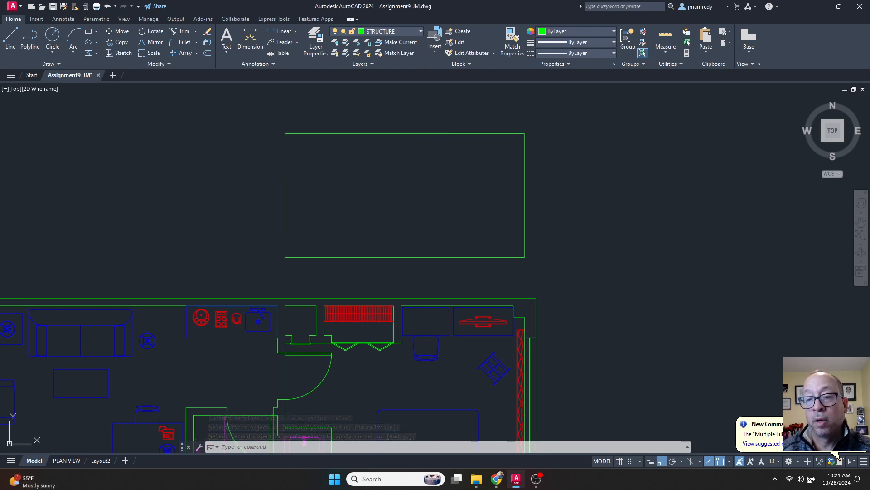
pyautogui.moveTo(442, 231); pyautogui.dragTo(459, 236, button='middle')
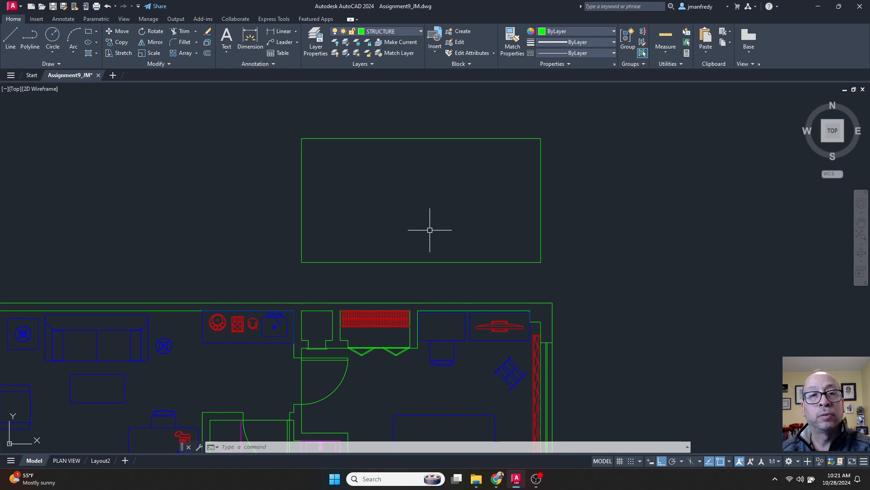
pyautogui.write('l')
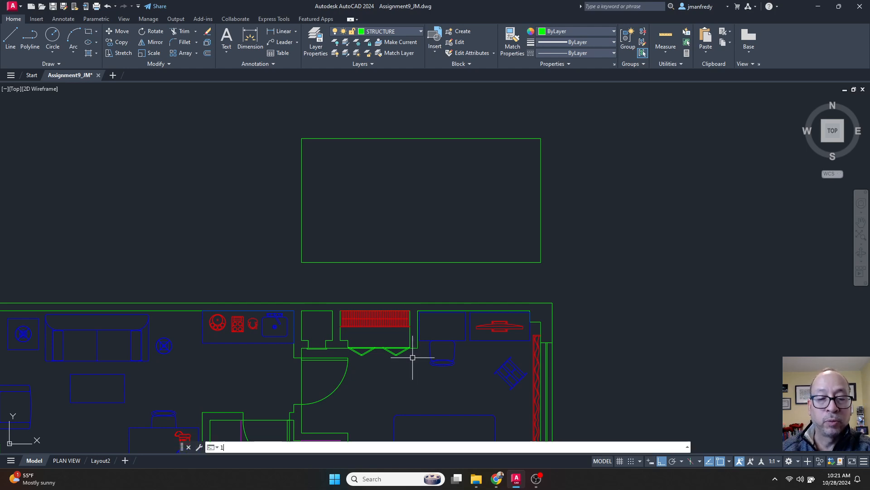
pyautogui.press('Return')
pyautogui.click(417, 348)
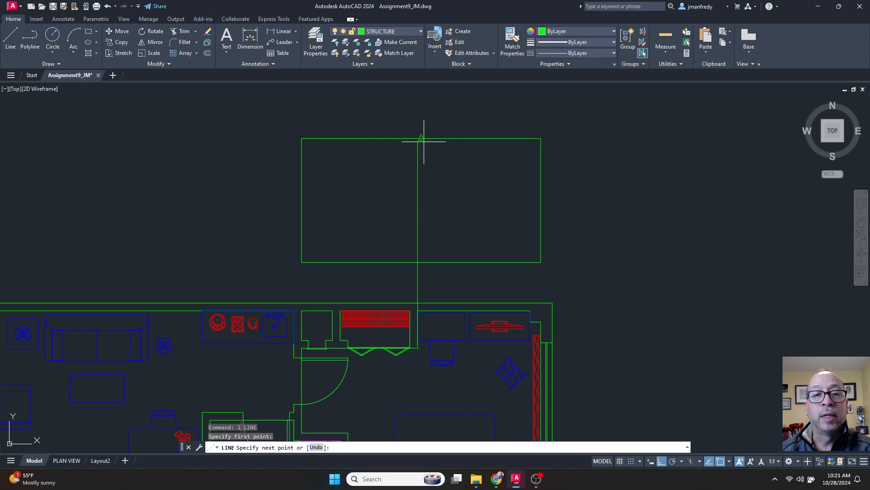
pyautogui.scroll(2, 424, 142)
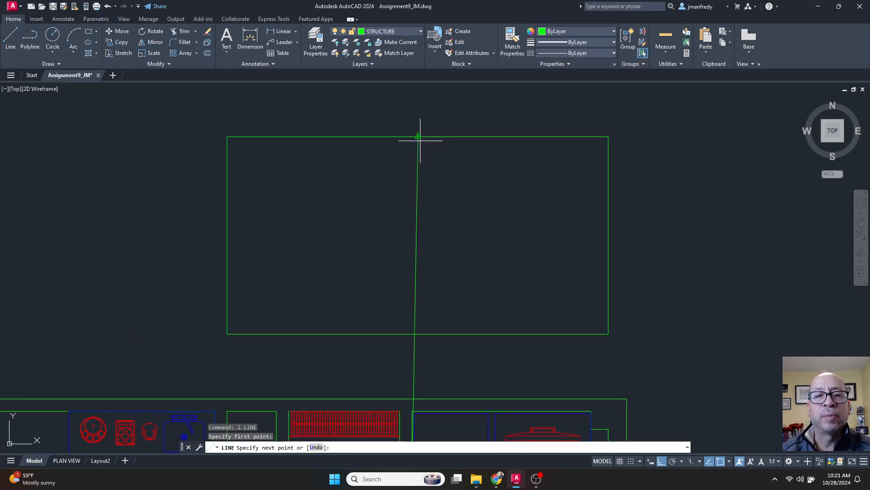
pyautogui.moveTo(420, 140); pyautogui.dragTo(424, 130, button='middle')
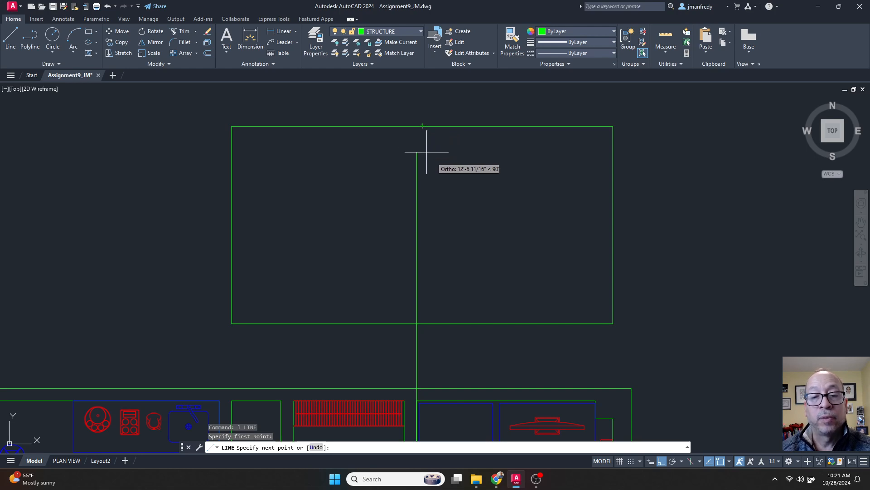
pyautogui.click(729, 461)
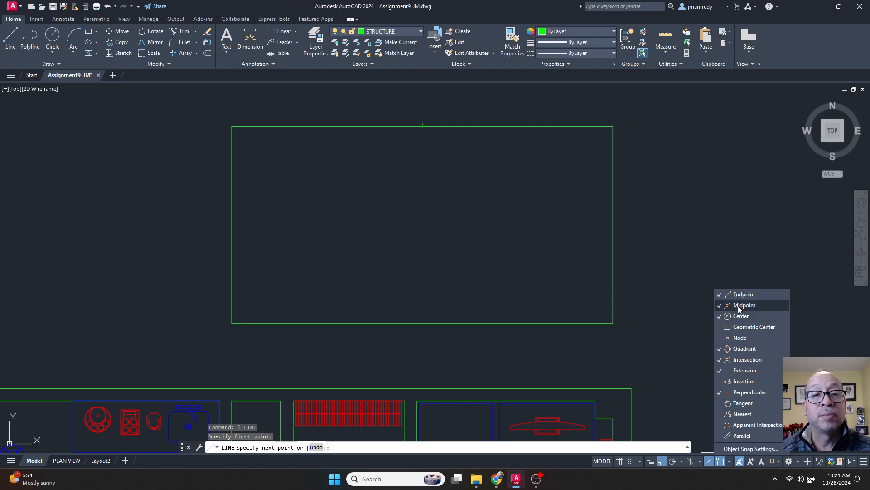
pyautogui.press('Escape')
pyautogui.press('Escape')
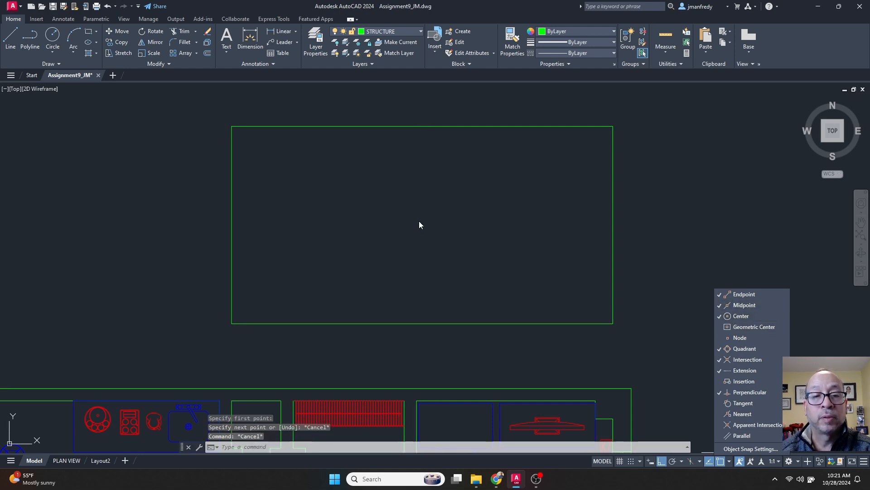
pyautogui.press('Escape')
pyautogui.press('Escape')
# Draw a vertical line from the closet wall's outer right corner in the bedroom perpendicular to the elevation's upper edge
pyautogui.scroll(-2, 412, 259)
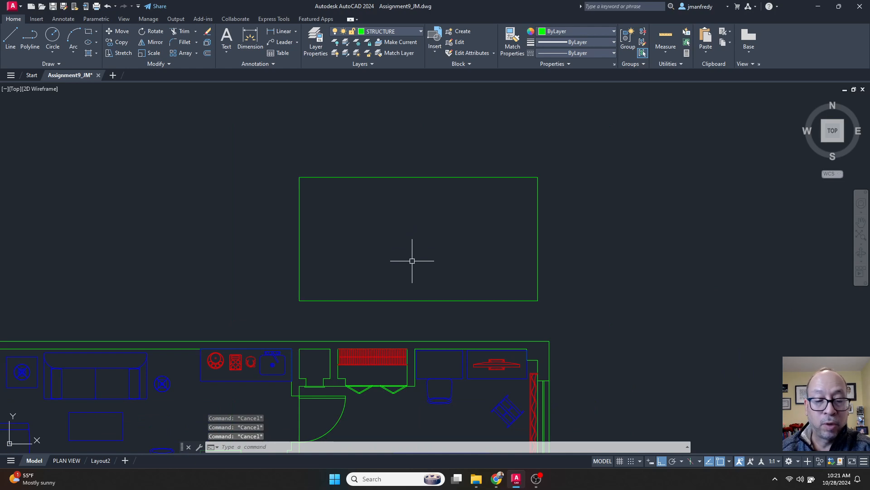
pyautogui.write('l')
pyautogui.press('Return')
pyautogui.click(415, 385)
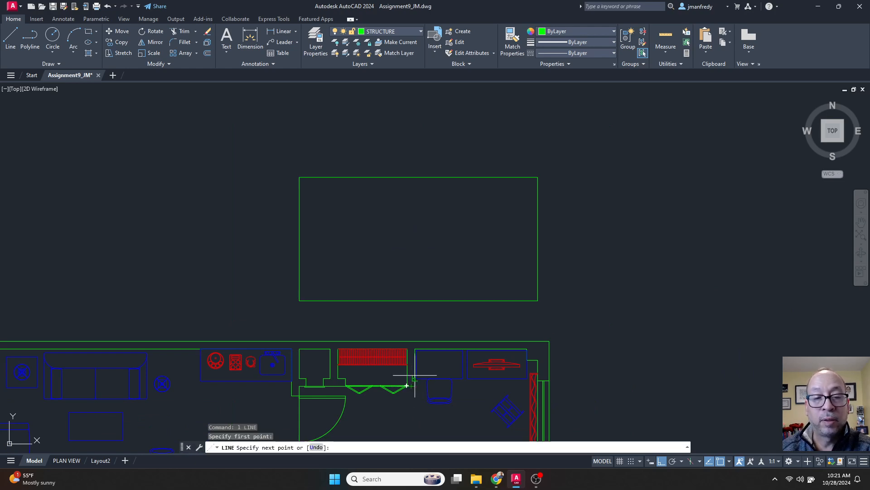
pyautogui.moveTo(411, 210)
pyautogui.mouseDown(button='middle')
pyautogui.moveTo(423, 231)
pyautogui.moveTo(405, 198)
pyautogui.mouseUp(button='middle')
pyautogui.scroll(2, 423, 231)
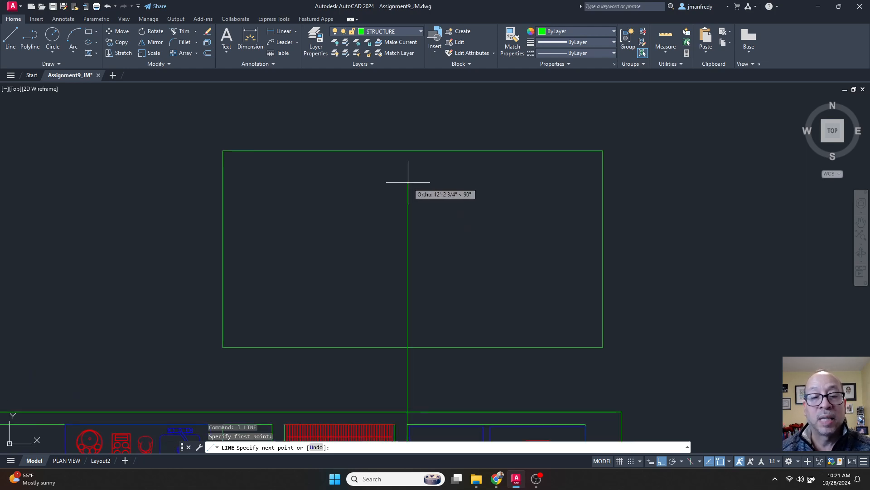
pyautogui.write('er')
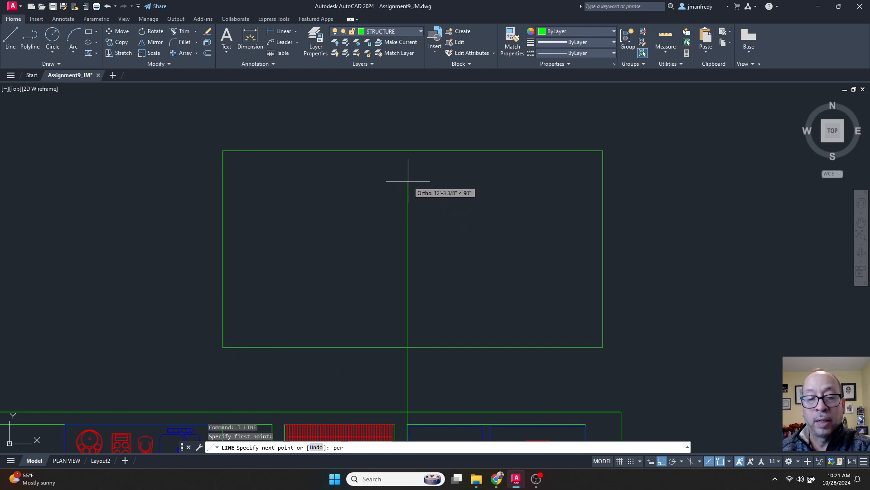
pyautogui.press('Return')
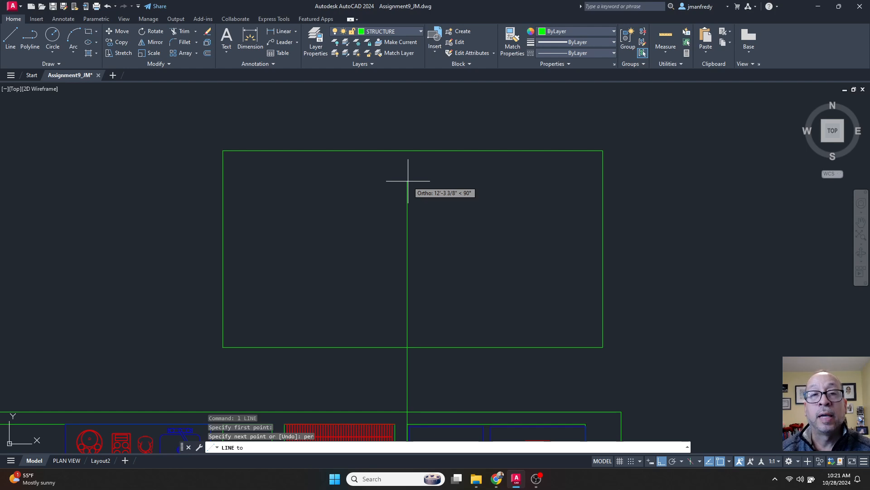
pyautogui.moveTo(408, 180); pyautogui.dragTo(403, 179, button='middle')
pyautogui.click(415, 152)
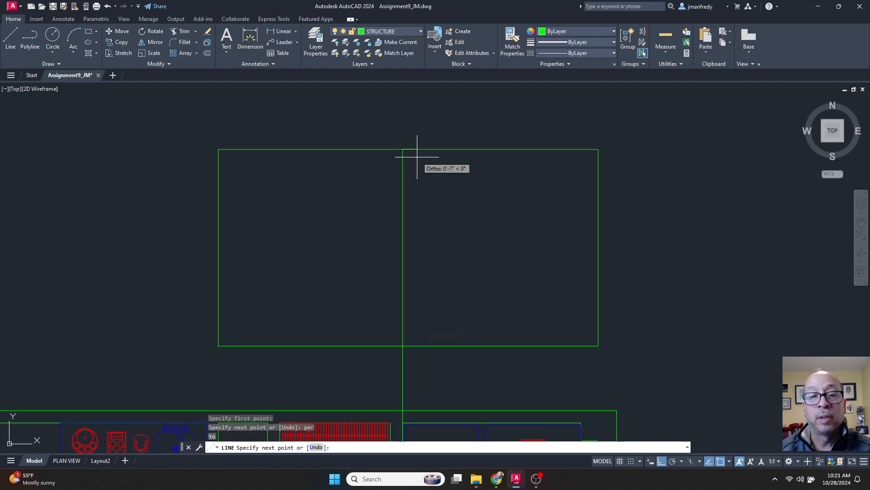
pyautogui.press('Escape')
pyautogui.press('Escape')
# Draw a vertical line from the right jamb of the bifold closet opening up to the elevation's upper edge
pyautogui.scroll(-2, 426, 219)
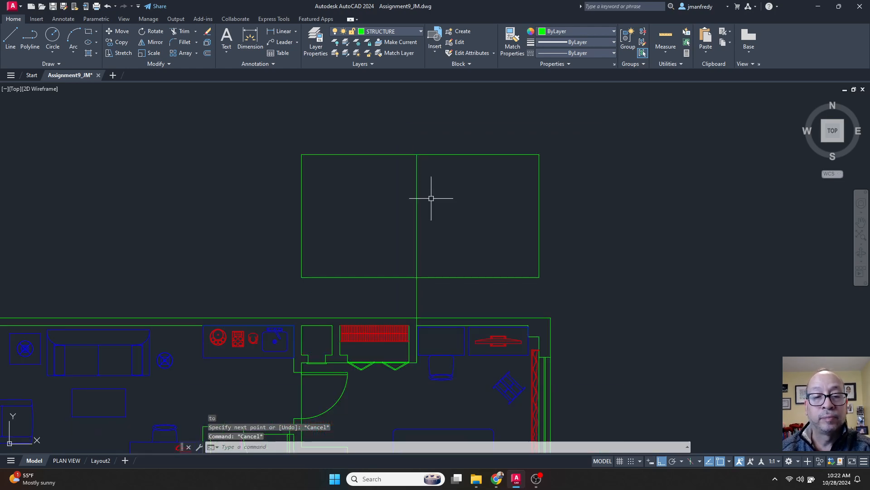
pyautogui.write('l')
pyautogui.press('Return')
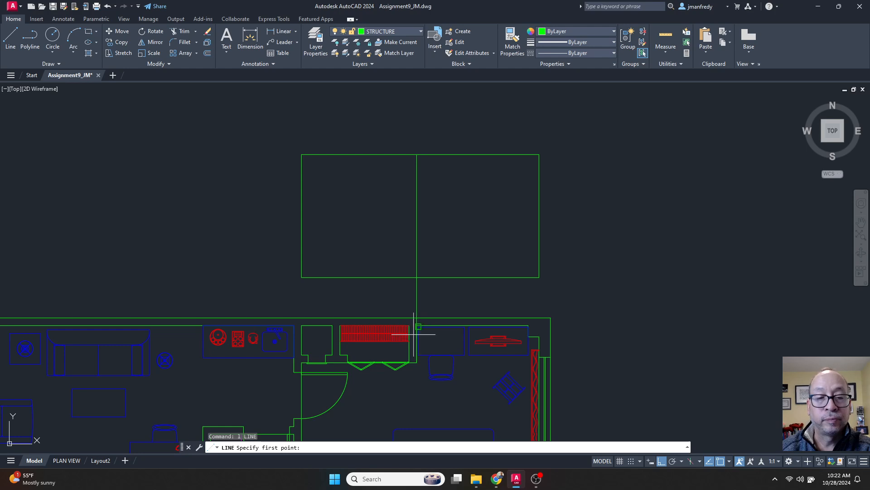
pyautogui.click(409, 361)
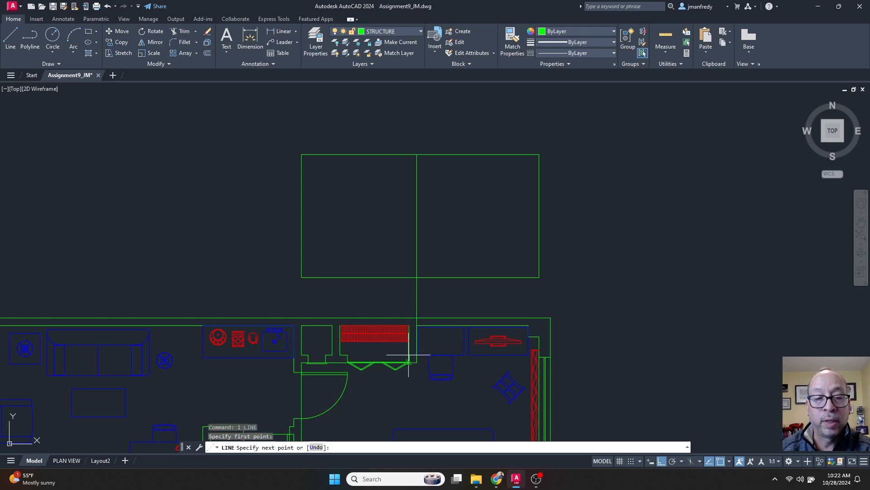
pyautogui.click(402, 157)
pyautogui.press('Return')
# Draw a vertical line from the left jamb of the bifold closet opening up to the elevation's upper edge
pyautogui.moveTo(387, 202); pyautogui.dragTo(420, 173, button='middle')
pyautogui.scroll(3, 367, 313)
pyautogui.press('Return')
pyautogui.click(397, 350)
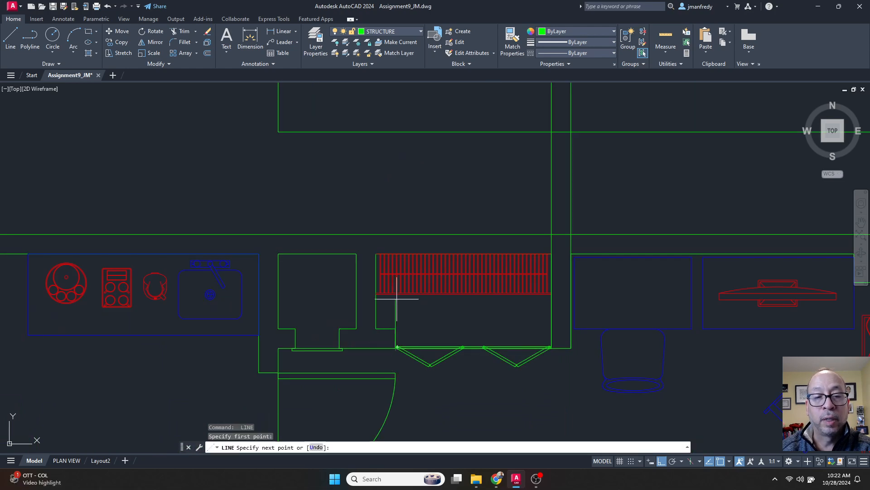
pyautogui.scroll(-3, 401, 254)
pyautogui.moveTo(411, 121); pyautogui.dragTo(404, 156, button='middle')
pyautogui.click(412, 103)
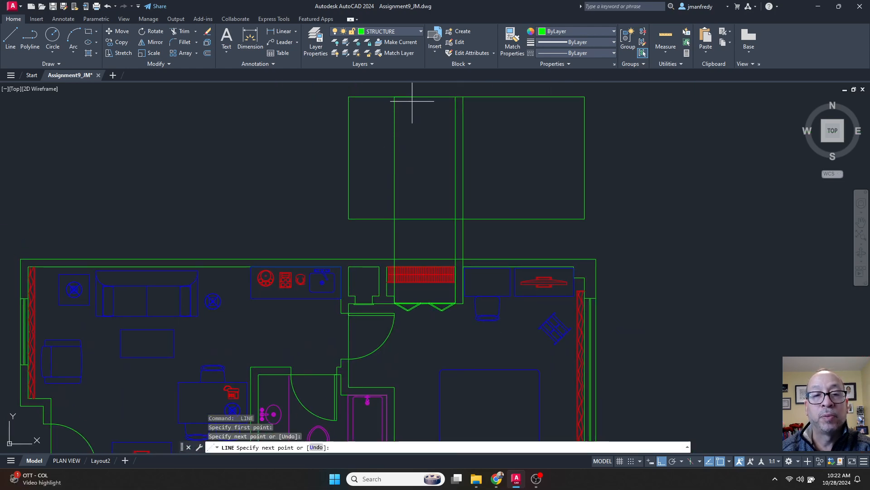
pyautogui.press('Return')
pyautogui.press('Return')
pyautogui.scroll(5, 383, 302)
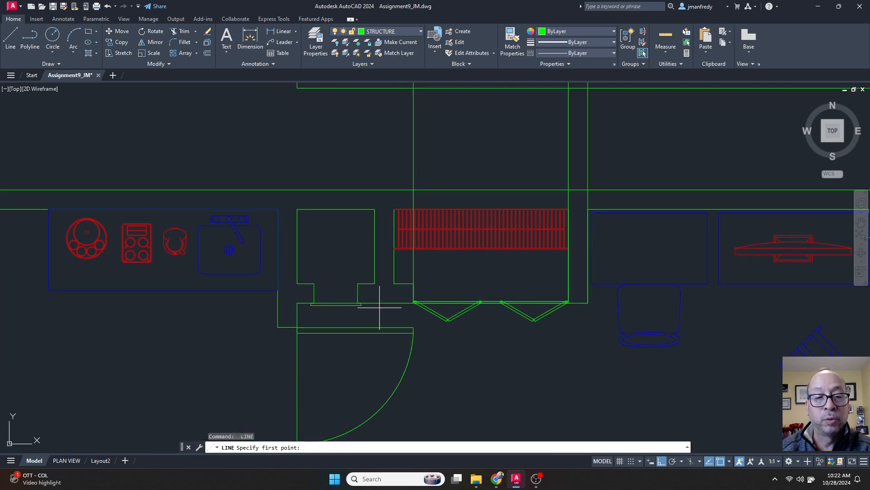
pyautogui.scroll(-4, 352, 300)
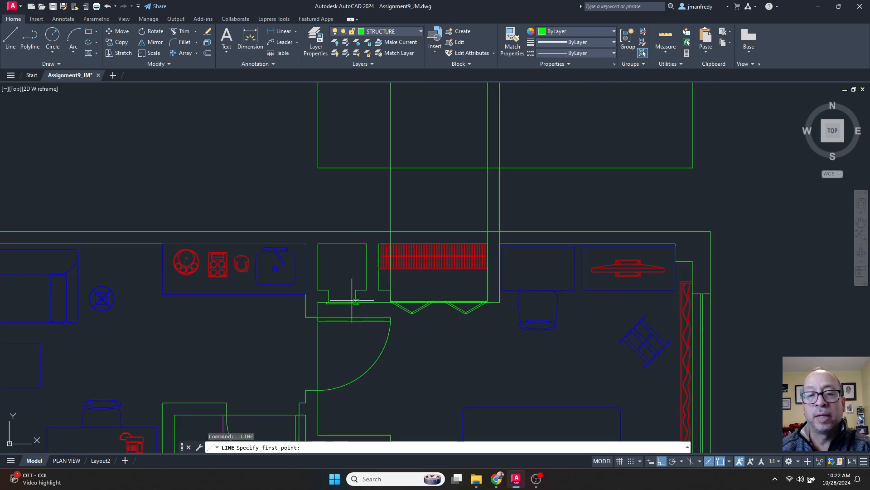
pyautogui.moveTo(397, 177); pyautogui.dragTo(406, 197, button='middle')
pyautogui.press('Escape')
pyautogui.press('Escape')
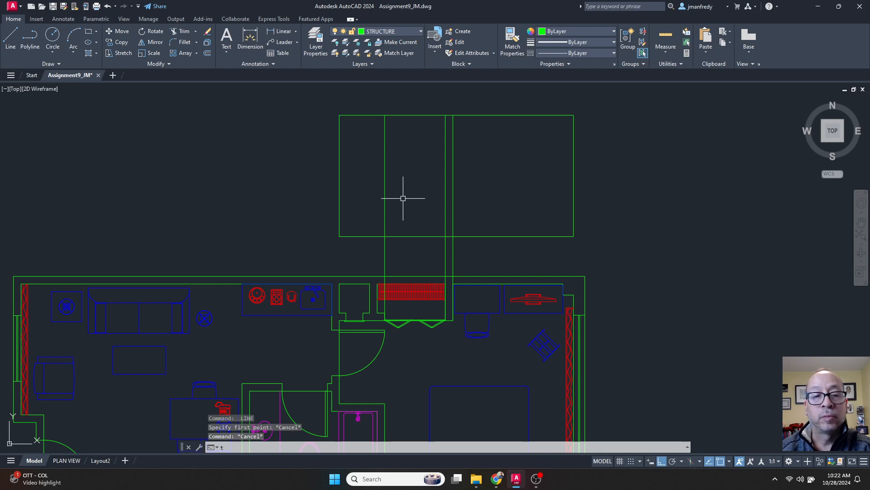
# Trim the three projection lines between the elevation's base line and the floor plan's outer wall
pyautogui.write('tr')
pyautogui.press('Return')
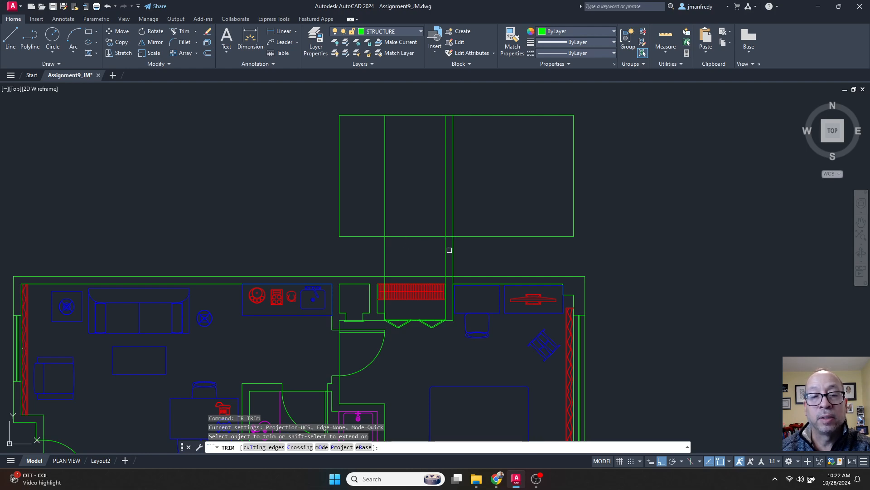
pyautogui.click(386, 255)
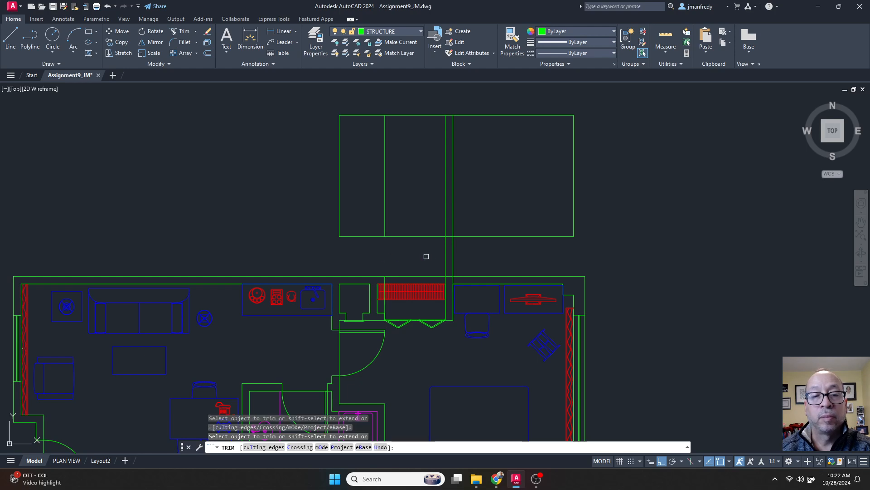
pyautogui.click(444, 254)
pyautogui.press('Return')
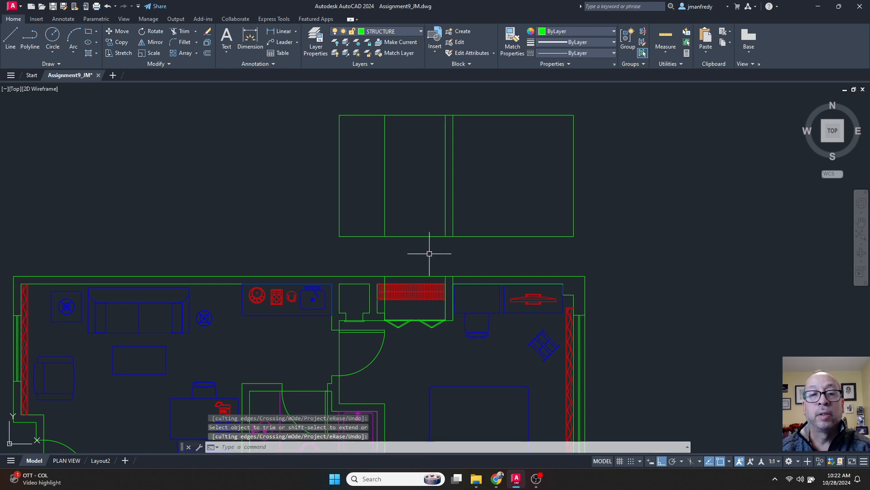
# Erase the leftover piece of the left jamb's projection line inside the bifold closet in the plan
pyautogui.moveTo(430, 249); pyautogui.dragTo(426, 253, button='middle')
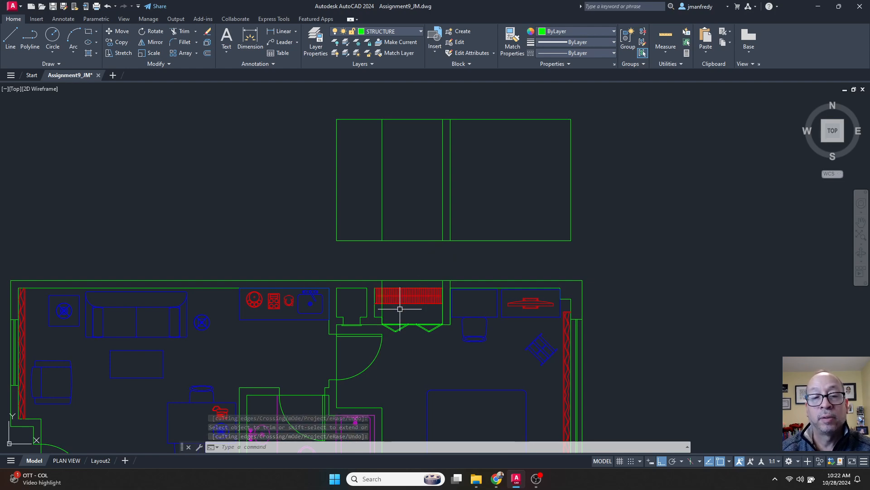
pyautogui.scroll(3, 395, 312)
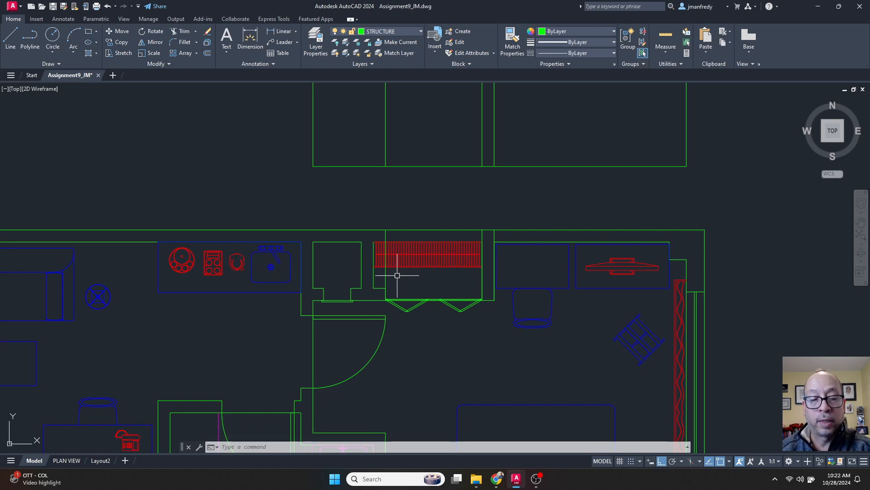
pyautogui.write('e')
pyautogui.press('Return')
pyautogui.click(389, 275)
pyautogui.press('Return')
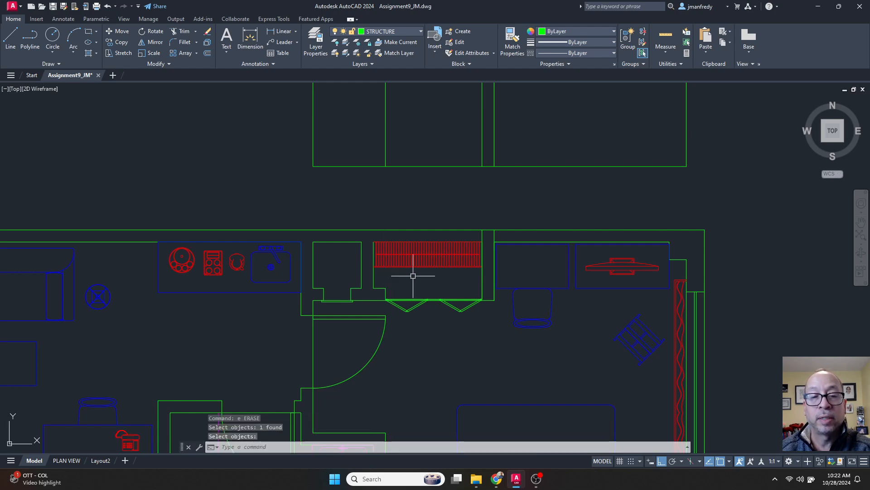
# Draw a vertical centre line from the midpoint of the TV dresser's front edge up to the elevation's base line
pyautogui.scroll(-2, 413, 275)
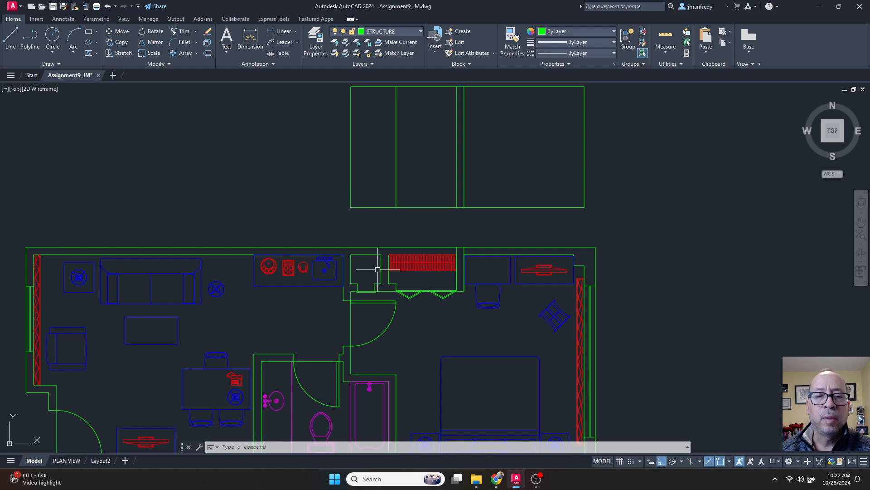
pyautogui.moveTo(386, 262); pyautogui.dragTo(387, 282, button='middle')
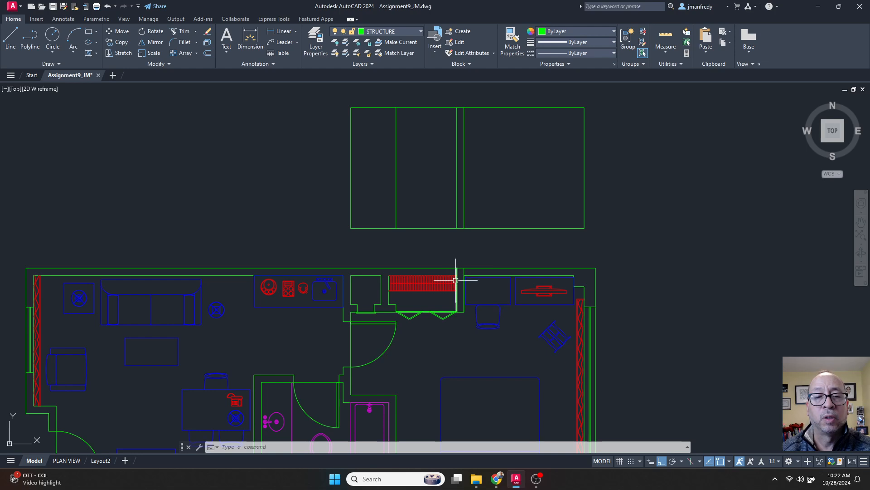
pyautogui.moveTo(403, 247)
pyautogui.mouseDown(button='middle')
pyautogui.moveTo(369, 255)
pyautogui.moveTo(393, 258)
pyautogui.mouseUp(button='middle')
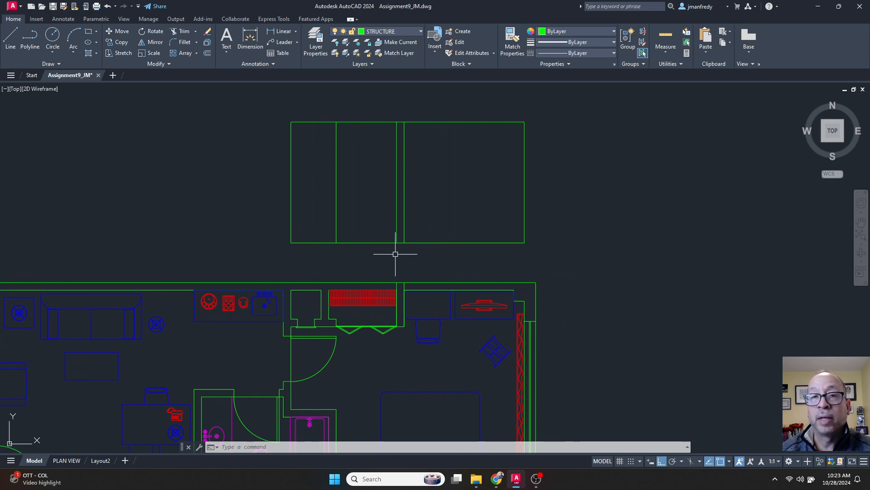
pyautogui.scroll(2, 435, 335)
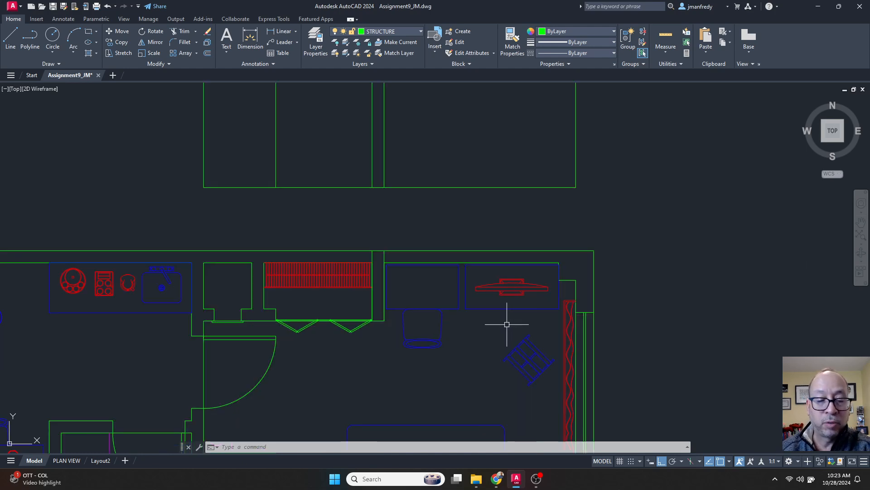
pyautogui.write('l')
pyautogui.press('Return')
pyautogui.click(512, 309)
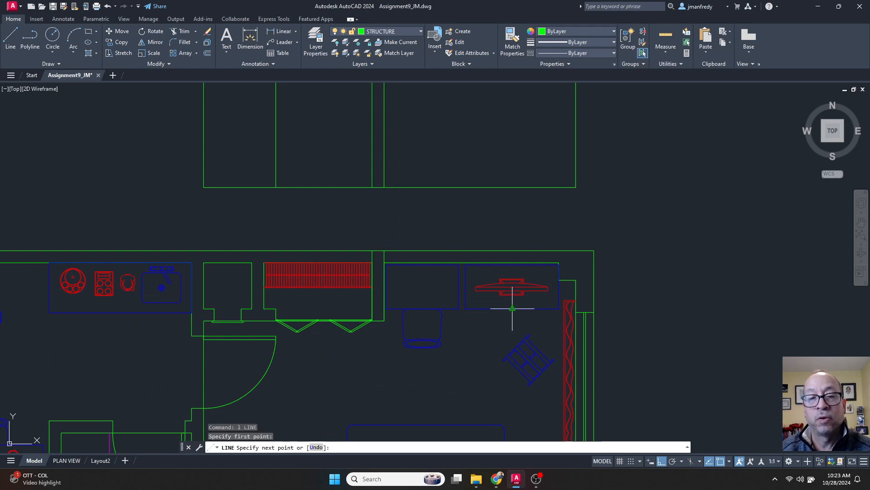
pyautogui.click(515, 188)
pyautogui.press('Return')
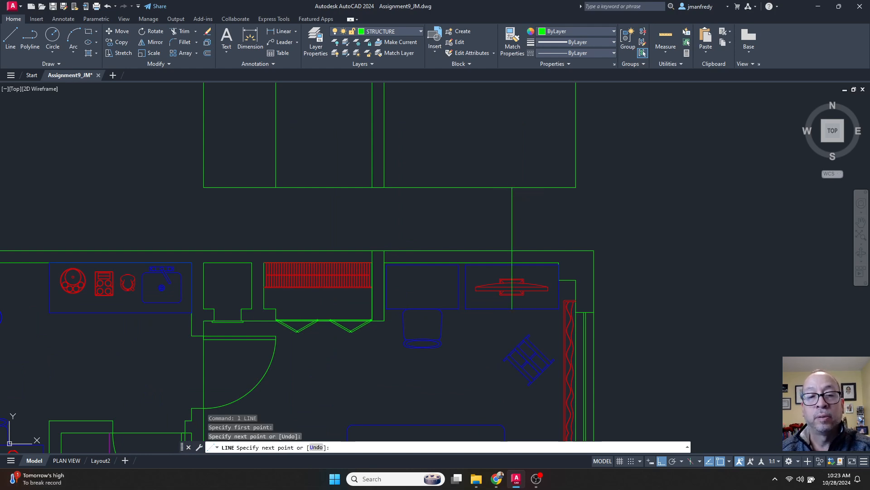
# Draw a vertical centre line from the midpoint of the desk chair's back up to the elevation's base line
pyautogui.press('Return')
pyautogui.click(423, 344)
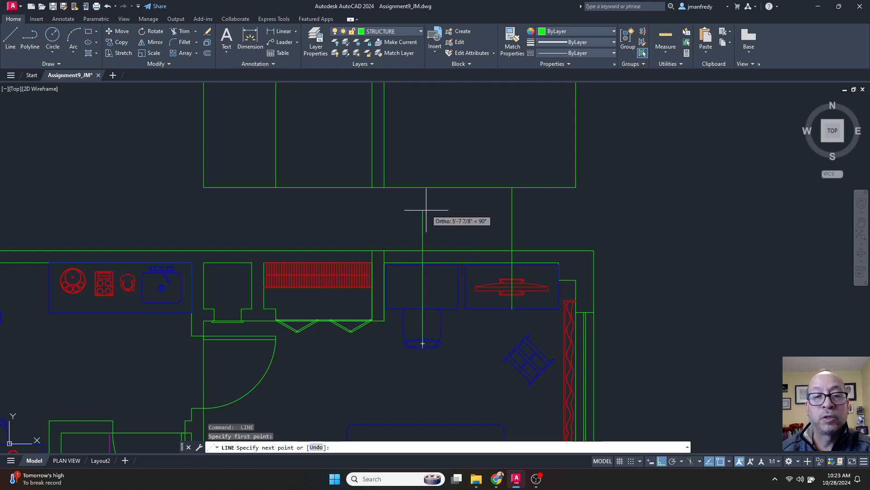
pyautogui.click(429, 187)
pyautogui.press('Escape')
# Draw a vertical centre line from the midpoint of the small closet's door up to the elevation's base line
pyautogui.scroll(4, 445, 202)
pyautogui.scroll(-3, 315, 306)
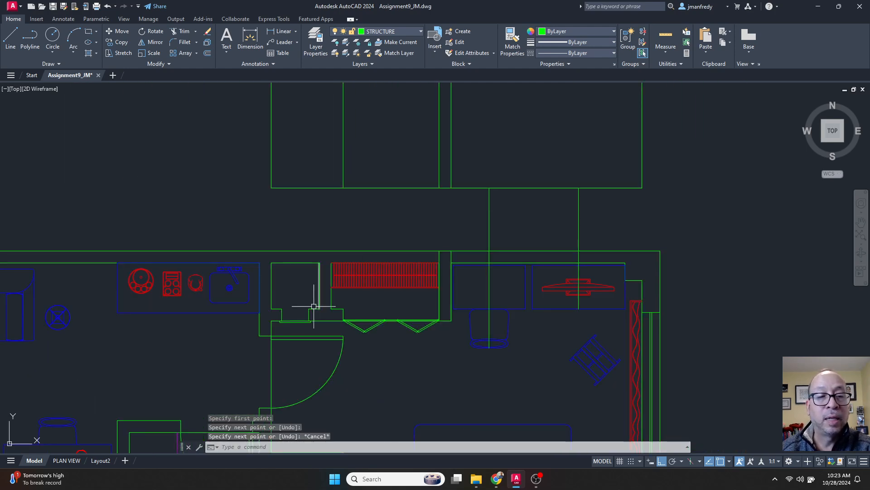
pyautogui.scroll(4, 290, 327)
pyautogui.press('Return')
pyautogui.click(299, 313)
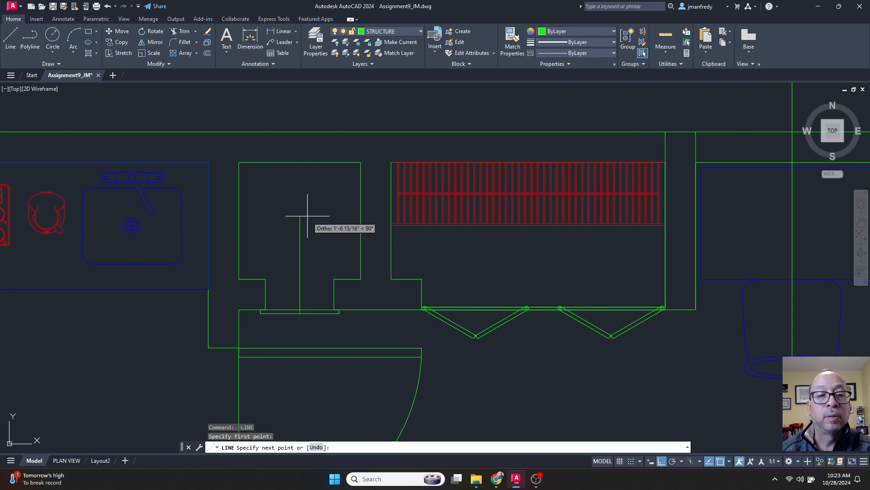
pyautogui.moveTo(308, 110); pyautogui.dragTo(305, 292, button='middle')
pyautogui.click(316, 141)
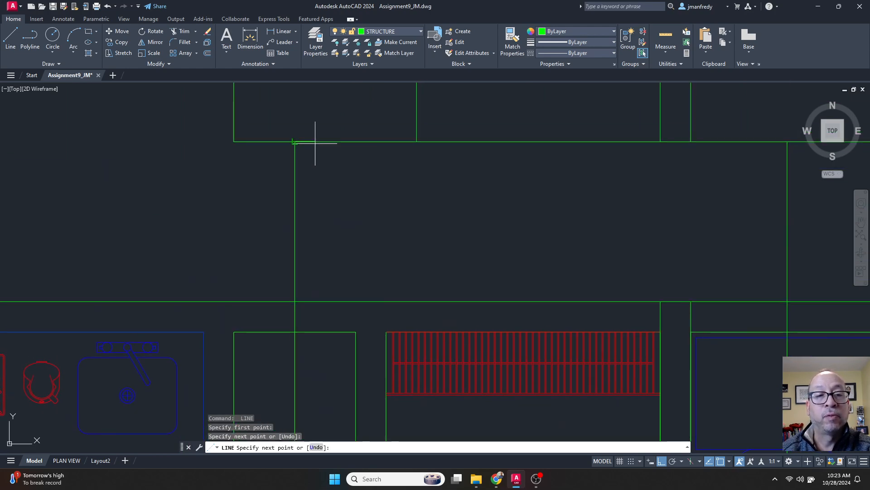
pyautogui.press('Return')
# Make layer 0 the current layer
pyautogui.scroll(-4, 325, 167)
pyautogui.scroll(-1, 348, 185)
pyautogui.moveTo(372, 183); pyautogui.dragTo(363, 206, button='middle')
pyautogui.moveTo(391, 125); pyautogui.dragTo(389, 144, button='middle')
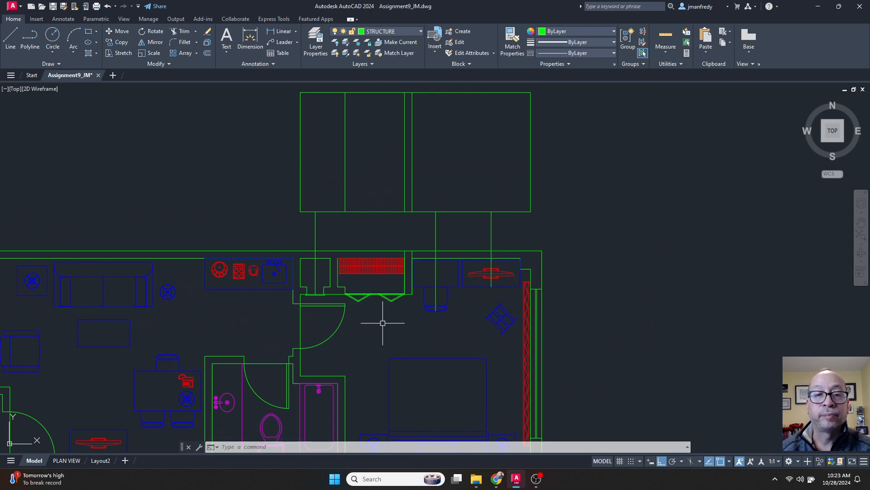
pyautogui.moveTo(383, 323); pyautogui.dragTo(388, 339, button='middle')
pyautogui.moveTo(296, 200); pyautogui.dragTo(284, 218, button='middle')
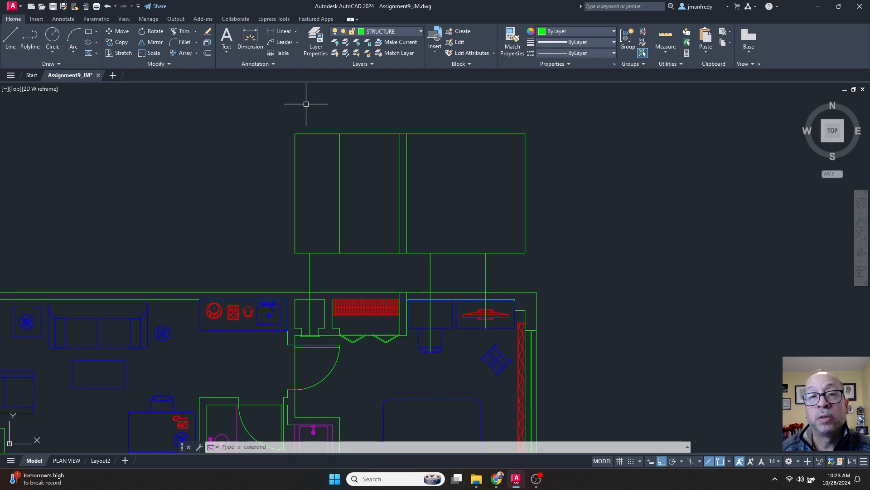
pyautogui.click(401, 30)
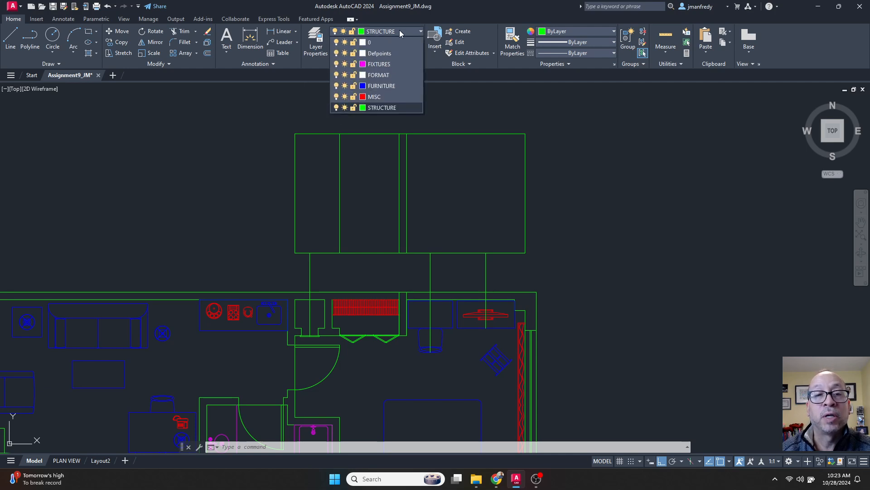
pyautogui.click(384, 42)
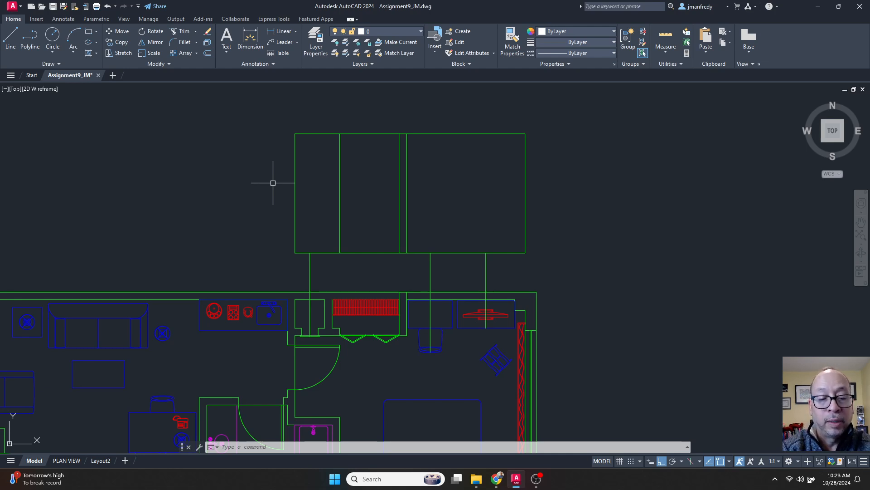
# Open DesignCenter and display the blocks of Hotel Suite Blocks - Bedroom Elevation.dwg from the Week 11 folder
pyautogui.write('designcente')
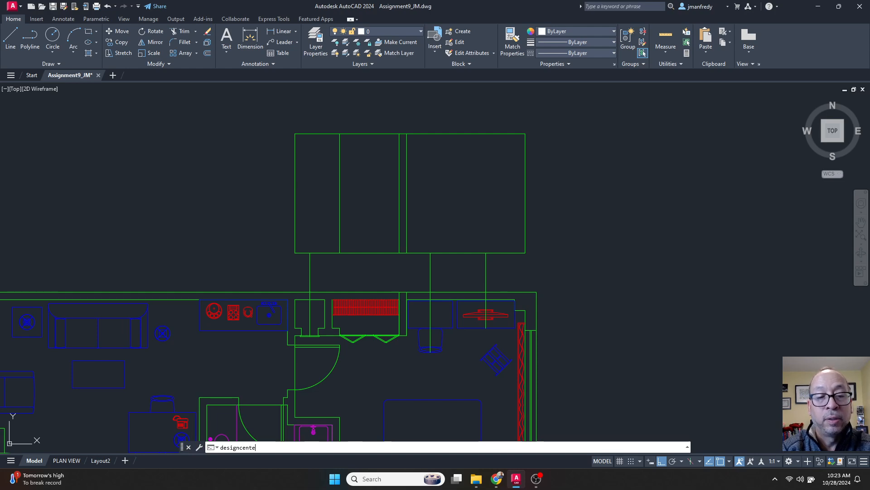
pyautogui.press('Return')
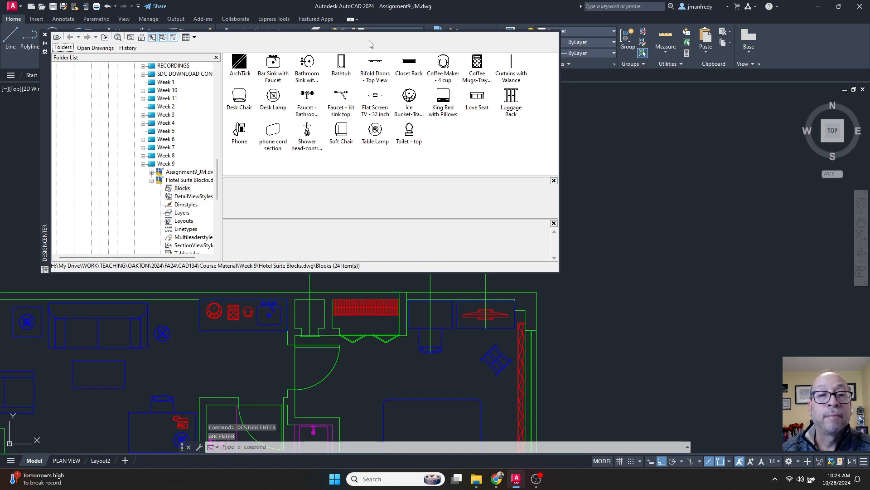
pyautogui.moveTo(47, 118); pyautogui.dragTo(204, 135)
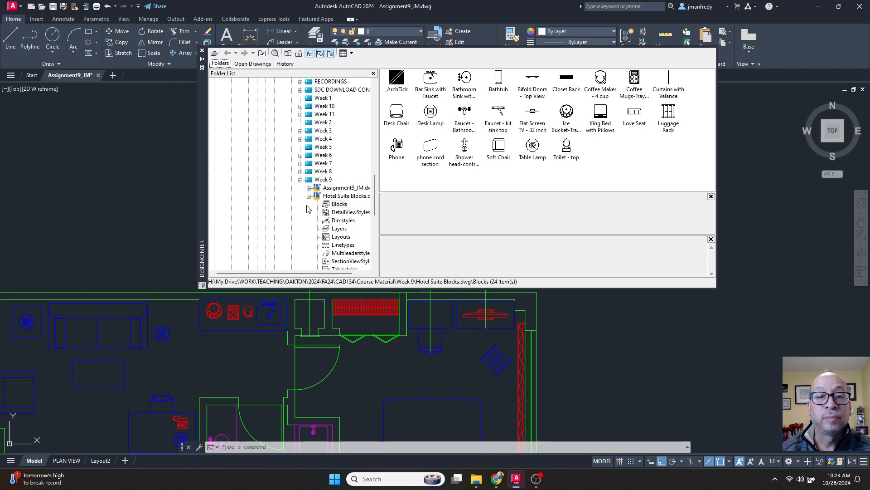
pyautogui.click(376, 219)
pyautogui.moveTo(376, 219); pyautogui.dragTo(411, 182)
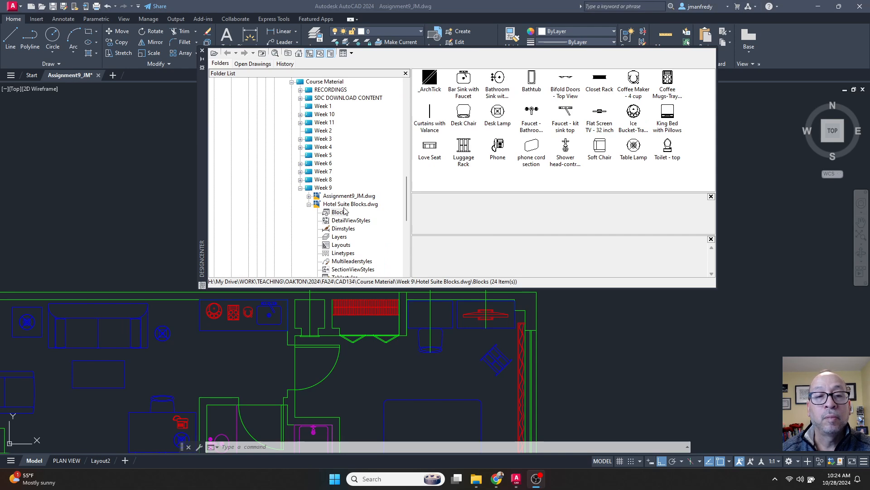
pyautogui.click(300, 188)
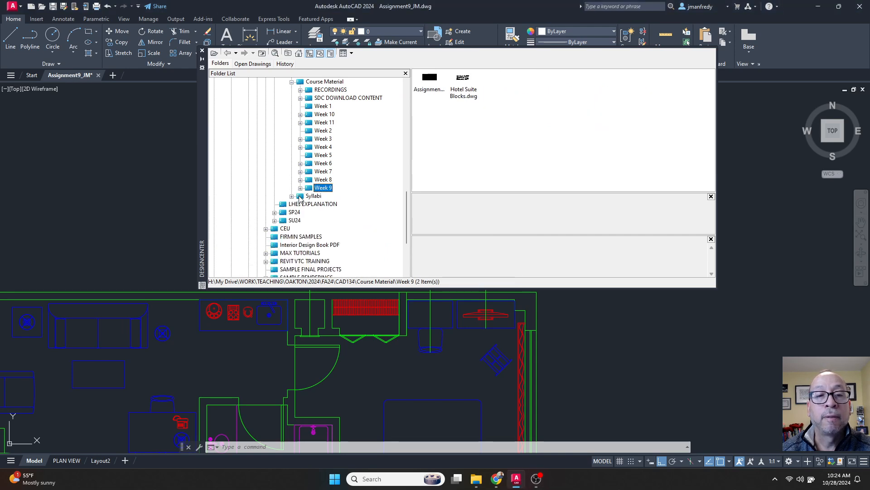
pyautogui.click(300, 123)
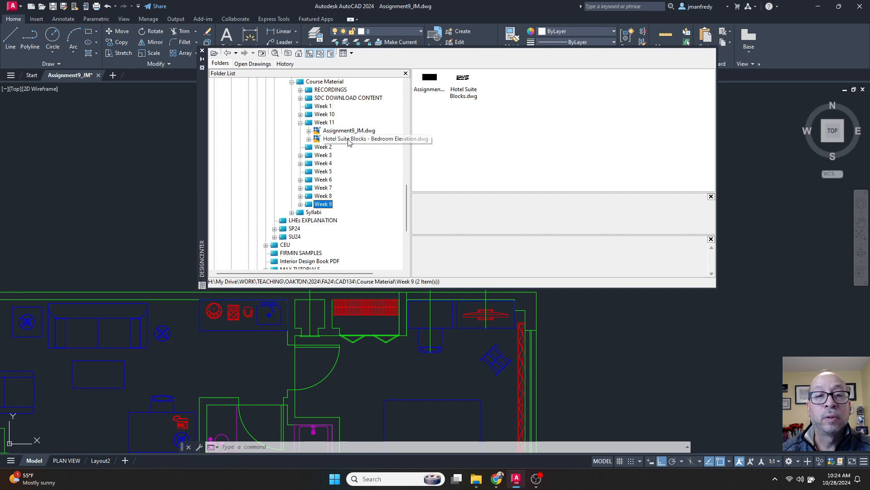
pyautogui.click(342, 140)
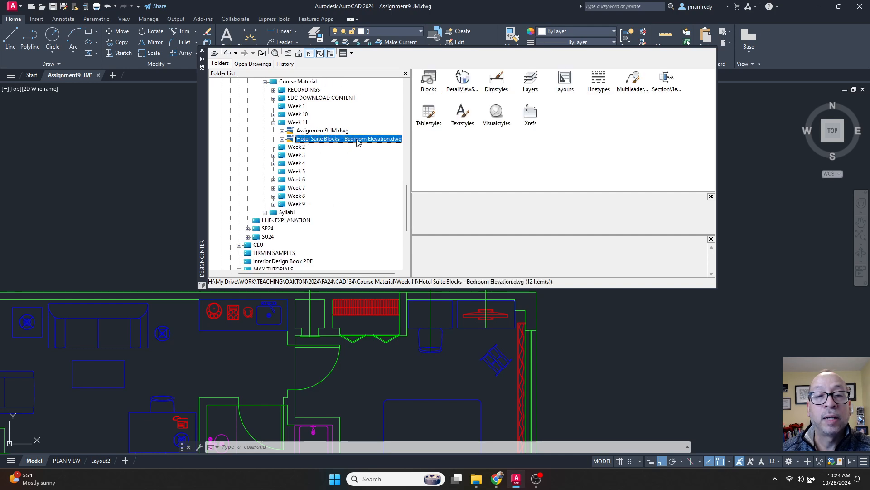
pyautogui.doubleClick(429, 82)
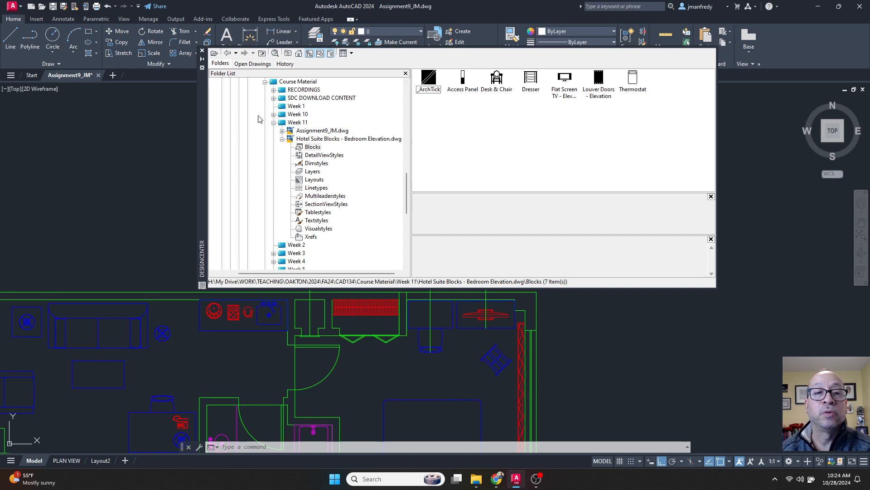
# Insert the Access Panel and Desk & Chair blocks side by side in the empty space beside the elevation
pyautogui.moveTo(203, 122); pyautogui.dragTo(47, 174)
pyautogui.click(307, 132)
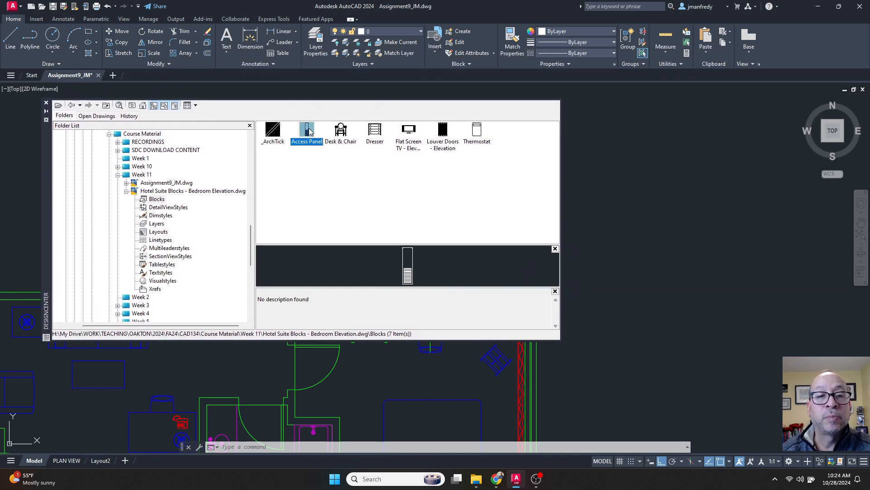
pyautogui.moveTo(308, 131)
pyautogui.mouseDown()
pyautogui.moveTo(539, 163)
pyautogui.moveTo(612, 194)
pyautogui.moveTo(589, 202)
pyautogui.moveTo(651, 187)
pyautogui.mouseUp()
pyautogui.click(341, 132)
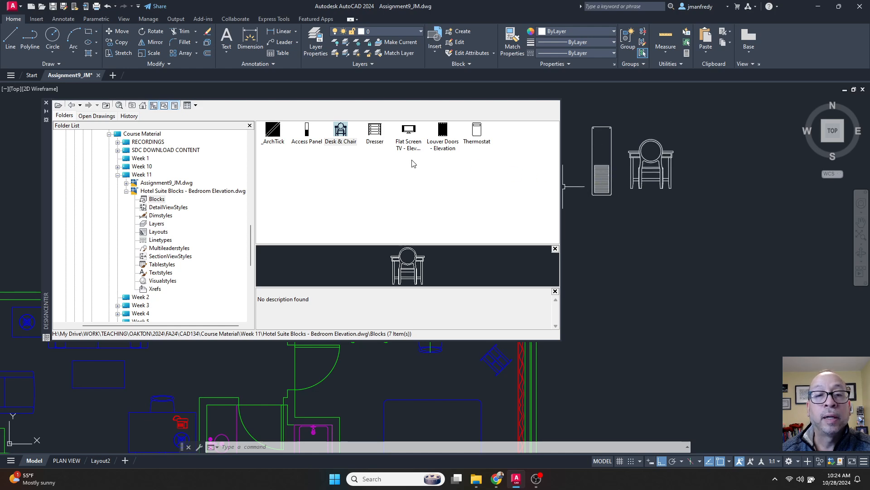
# Insert the flat screen TV, Louver Doors and Thermostat elevation blocks around the other two blocks and close DesignCenter
pyautogui.moveTo(409, 133); pyautogui.dragTo(651, 240)
pyautogui.moveTo(443, 136)
pyautogui.mouseDown()
pyautogui.moveTo(560, 240)
pyautogui.moveTo(617, 234)
pyautogui.moveTo(735, 247)
pyautogui.moveTo(724, 233)
pyautogui.mouseUp()
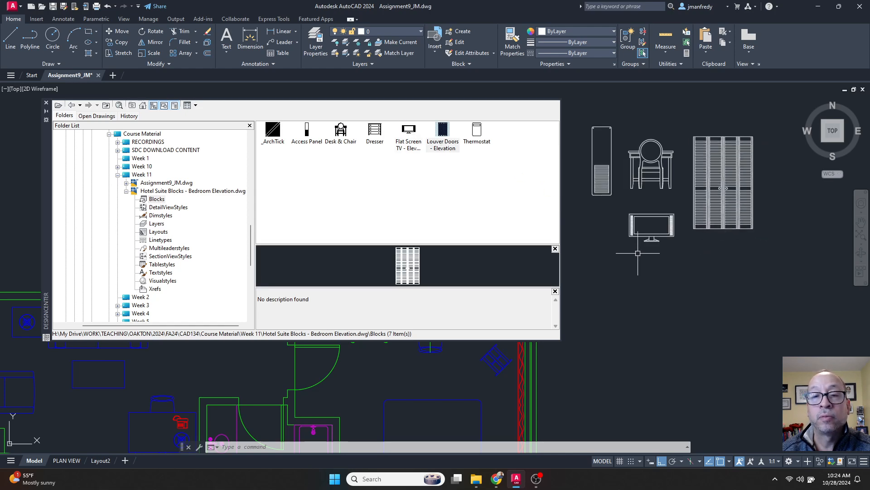
pyautogui.moveTo(477, 132)
pyautogui.mouseDown()
pyautogui.moveTo(630, 240)
pyautogui.moveTo(688, 267)
pyautogui.moveTo(635, 208)
pyautogui.moveTo(602, 117)
pyautogui.mouseUp()
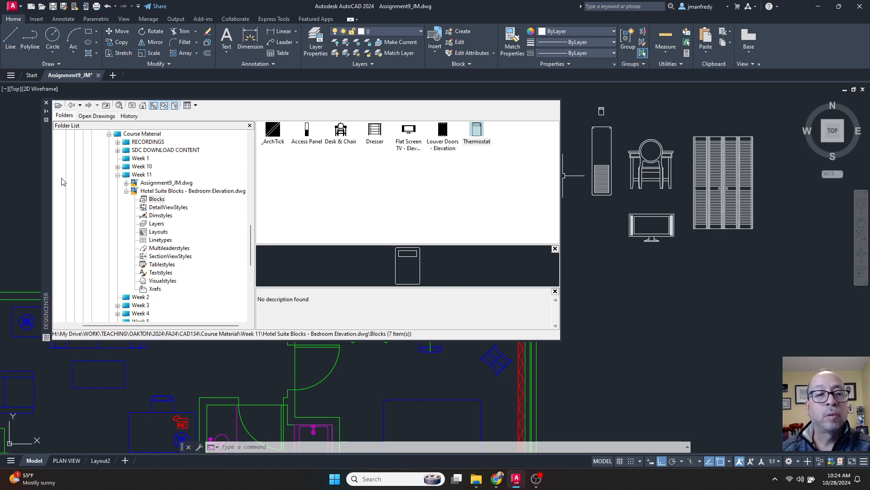
pyautogui.click(46, 104)
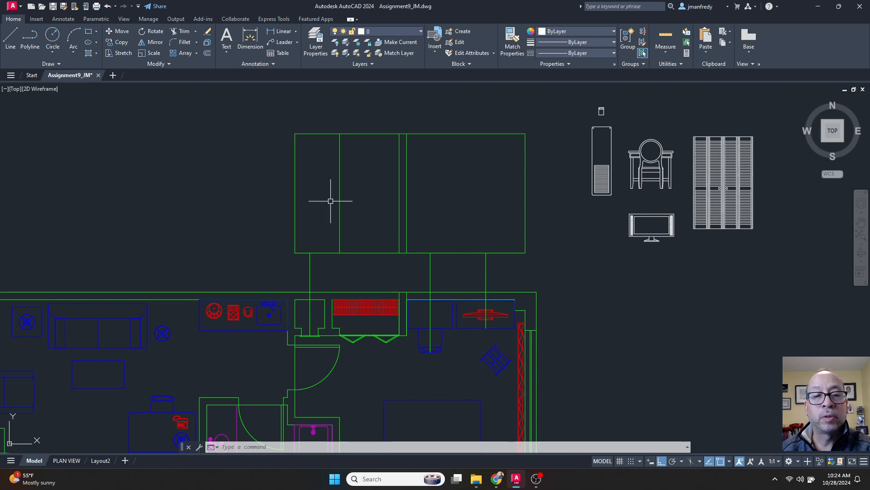
pyautogui.press('Escape')
# Reopen DesignCenter, insert the Dresser block below the flat screen TV, and close DesignCenter
pyautogui.moveTo(288, 188); pyautogui.dragTo(264, 184, button='middle')
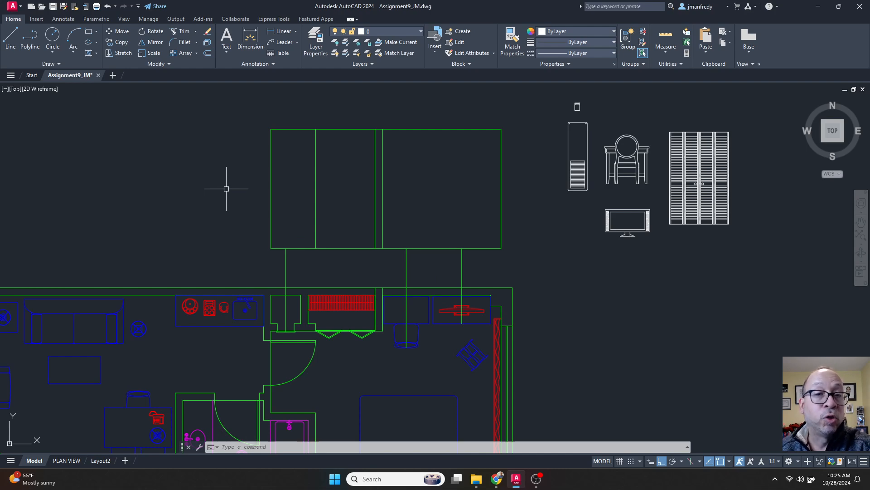
pyautogui.hotkey('ctrl', '2')
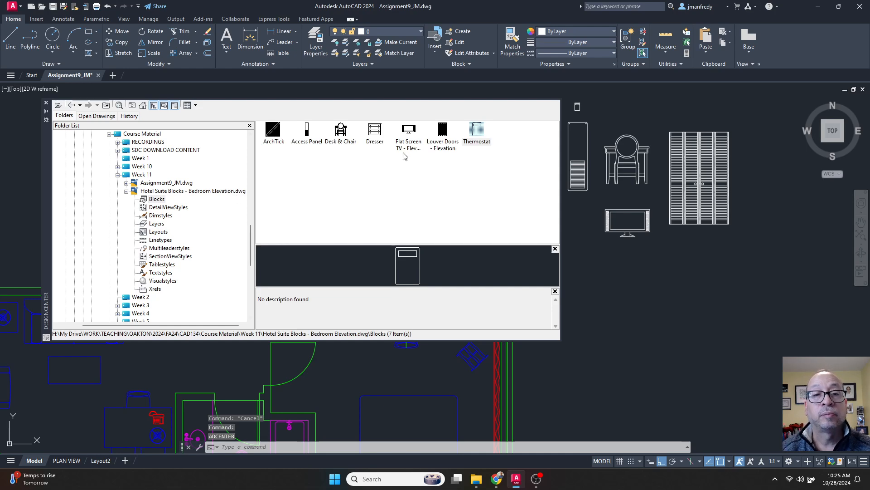
pyautogui.click(373, 137)
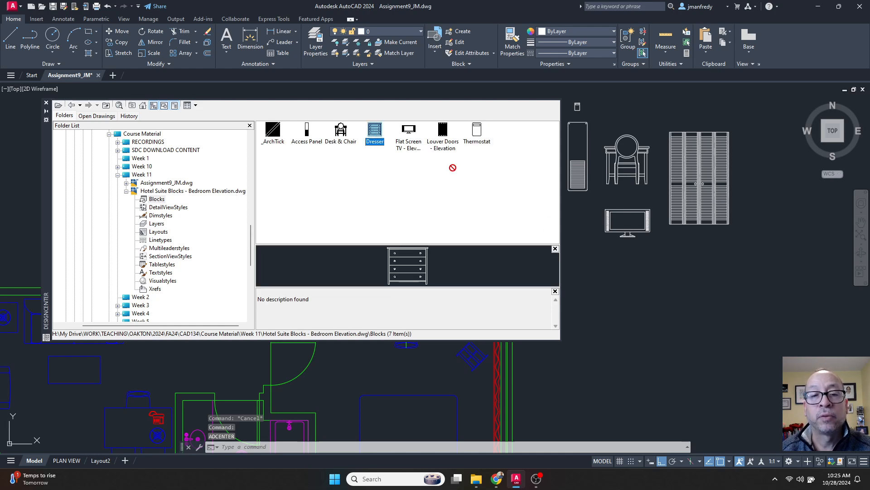
pyautogui.moveTo(452, 168)
pyautogui.mouseDown()
pyautogui.moveTo(629, 261)
pyautogui.moveTo(629, 245)
pyautogui.moveTo(622, 258)
pyautogui.mouseUp()
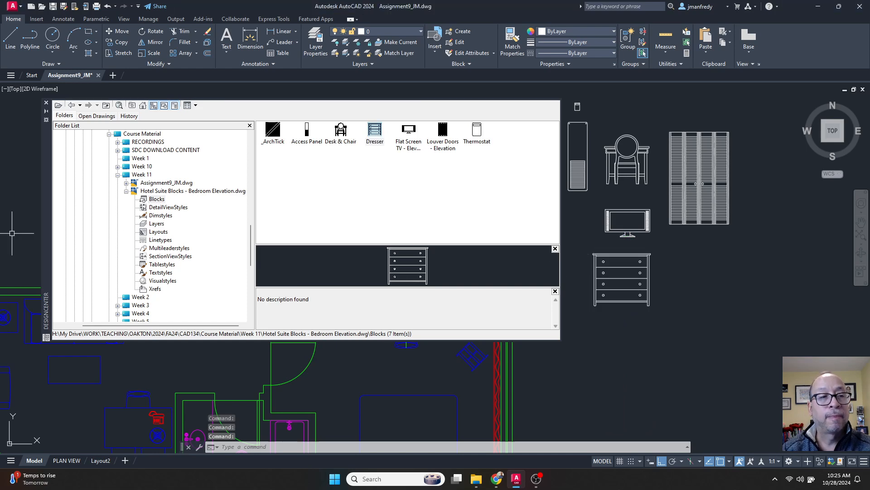
pyautogui.click(46, 103)
# Examine the Desk & Chair block's insertion point and compare it with the desk chair's centre line in the plan
pyautogui.moveTo(445, 230); pyautogui.dragTo(447, 237, button='middle')
pyautogui.scroll(2, 447, 238)
pyautogui.scroll(-2, 445, 233)
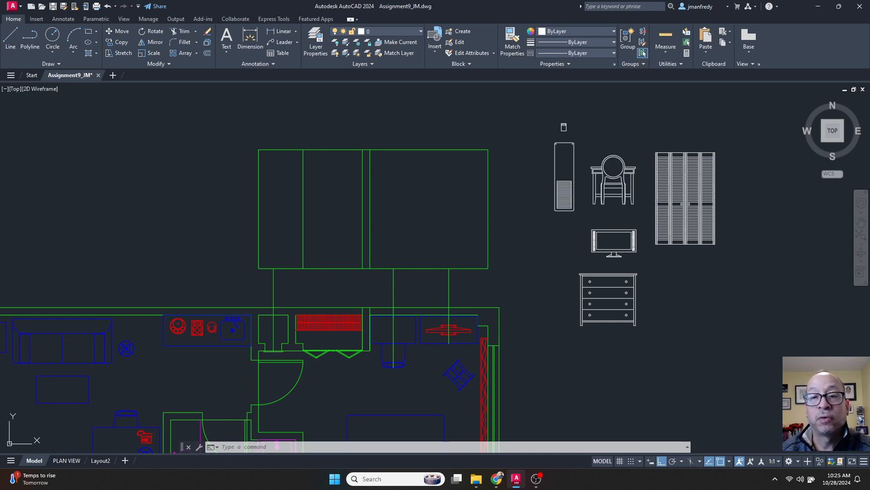
pyautogui.click(603, 191)
pyautogui.scroll(6, 598, 193)
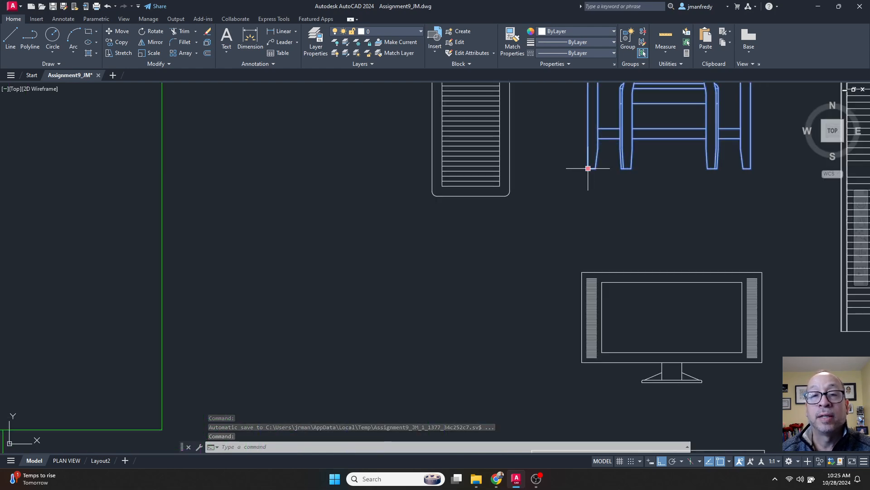
pyautogui.scroll(-5, 579, 181)
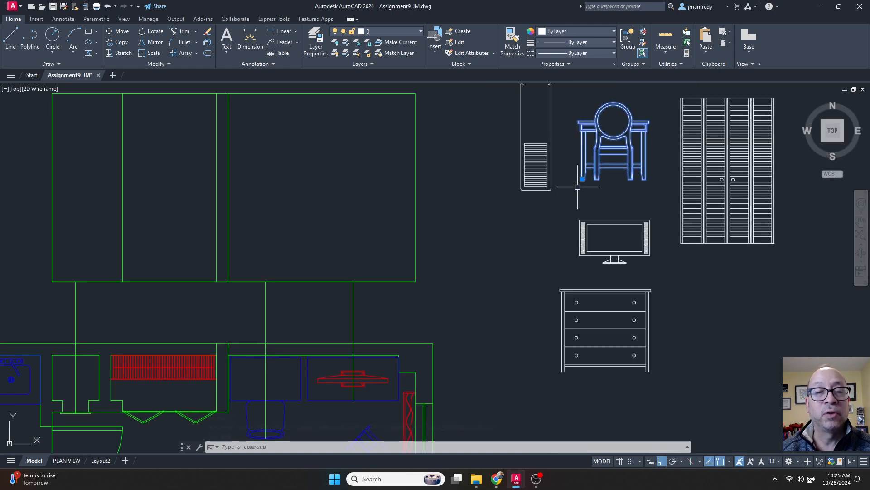
pyautogui.moveTo(423, 295); pyautogui.dragTo(470, 260, button='middle')
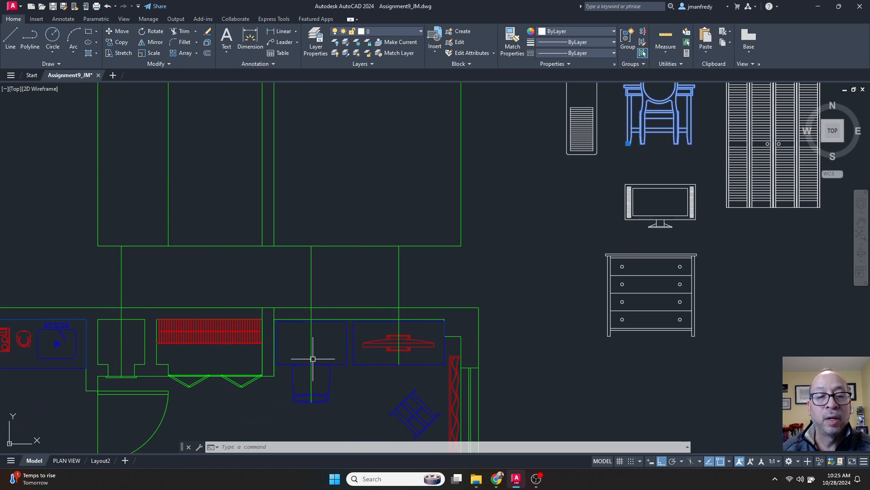
pyautogui.moveTo(617, 168)
pyautogui.mouseDown(button='middle')
pyautogui.moveTo(561, 211)
pyautogui.moveTo(554, 231)
pyautogui.mouseUp(button='middle')
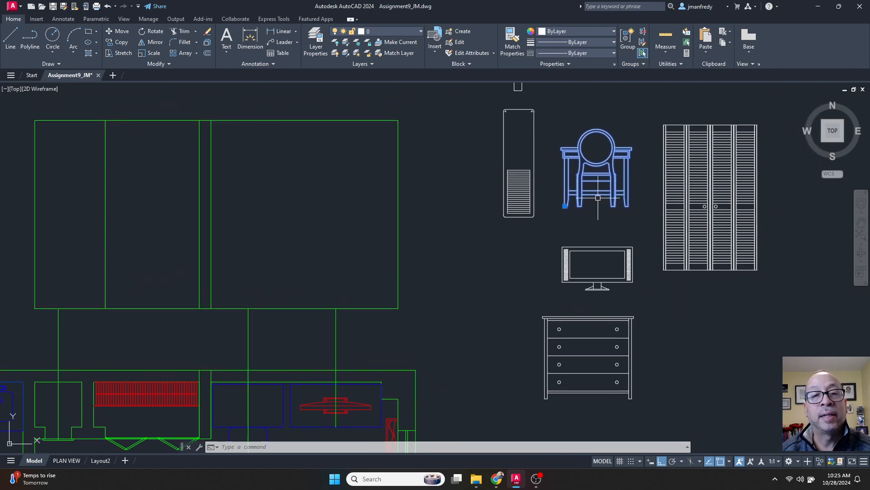
pyautogui.scroll(2, 599, 153)
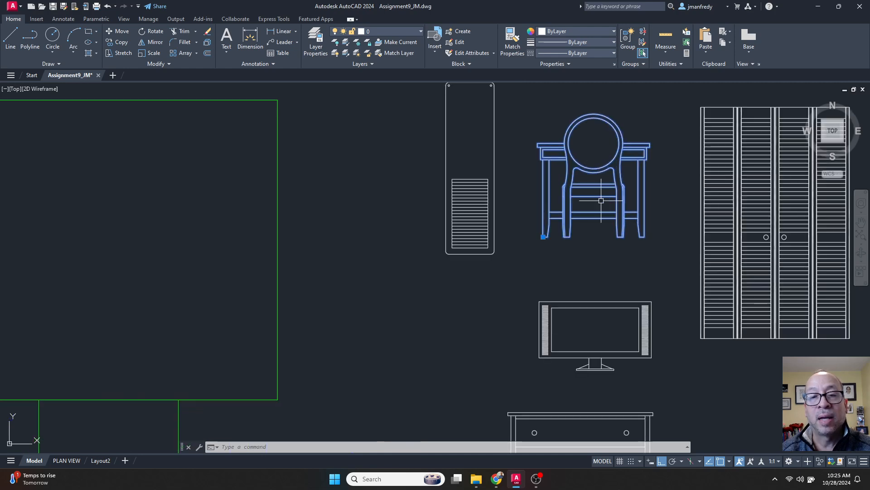
pyautogui.press('Escape')
pyautogui.press('Escape')
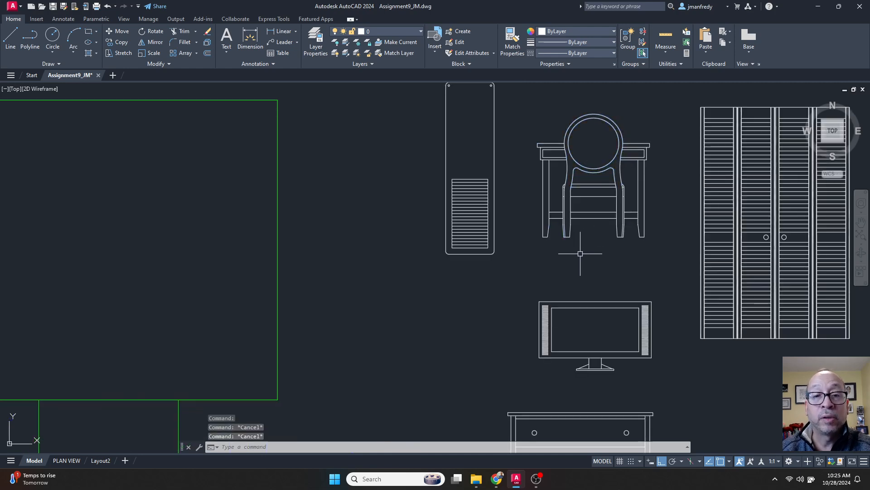
# Draw a horizontal helper line between the bottom outer corners of the desk's two outer legs
pyautogui.moveTo(576, 249); pyautogui.dragTo(548, 261, button='middle')
pyautogui.write('l')
pyautogui.press('Return')
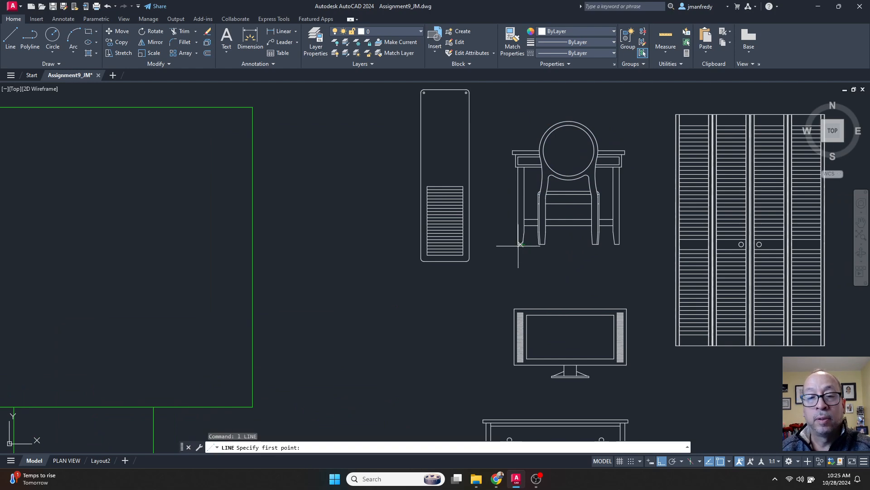
pyautogui.click(518, 245)
pyautogui.click(616, 252)
pyautogui.press('Escape')
pyautogui.press('Escape')
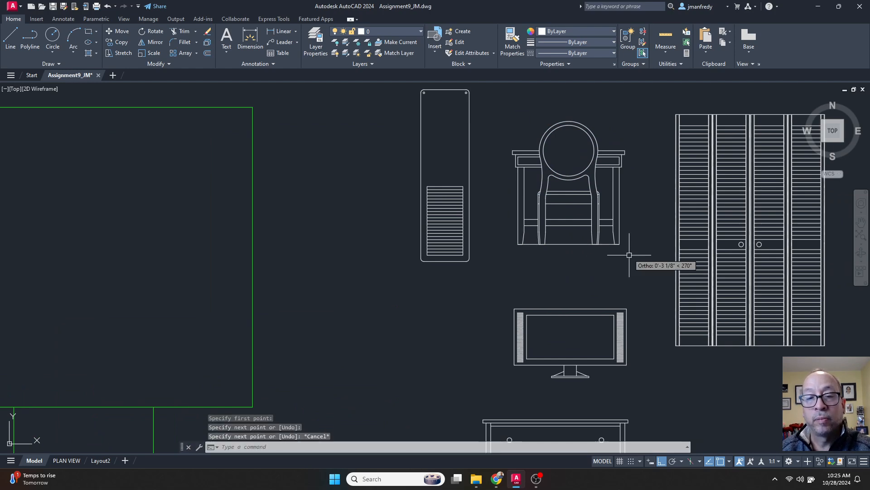
# Move the Desk & Chair block from the helper line's midpoint to where the desk chair's centre line meets the elevation's base line
pyautogui.scroll(-2, 626, 249)
pyautogui.moveTo(522, 258); pyautogui.dragTo(538, 245, button='middle')
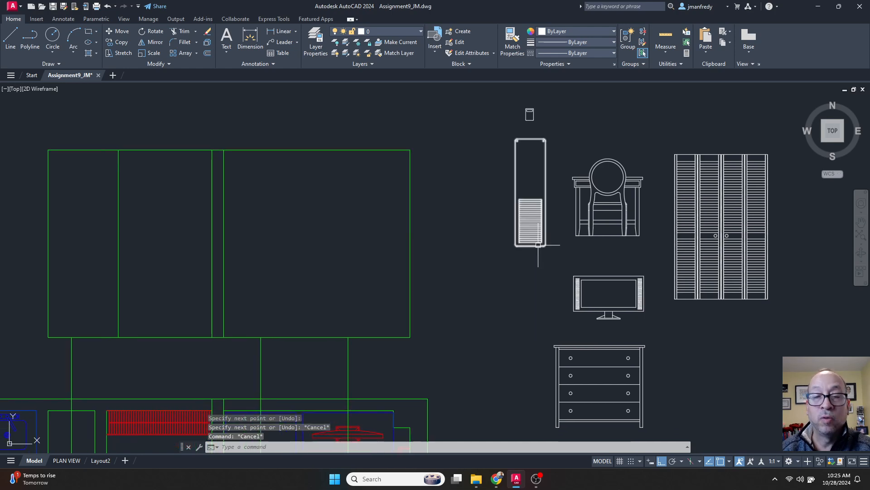
pyautogui.write('m')
pyautogui.press('Return')
pyautogui.click(598, 191)
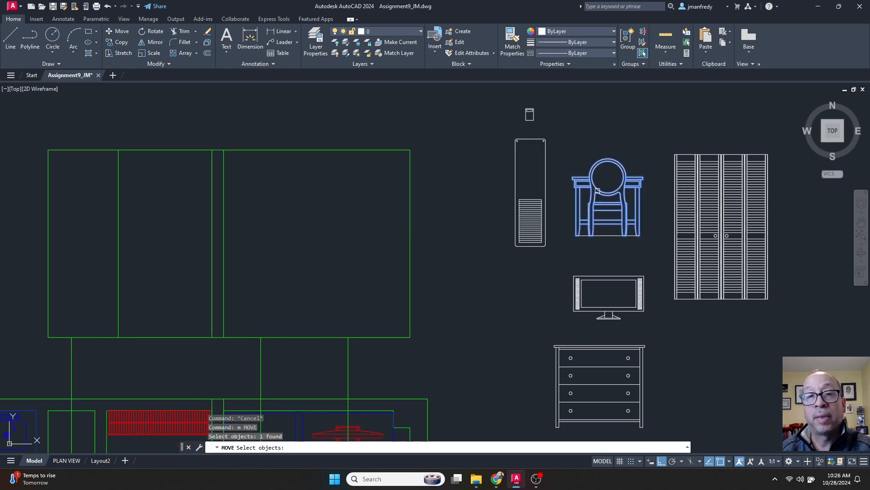
pyautogui.press('Return')
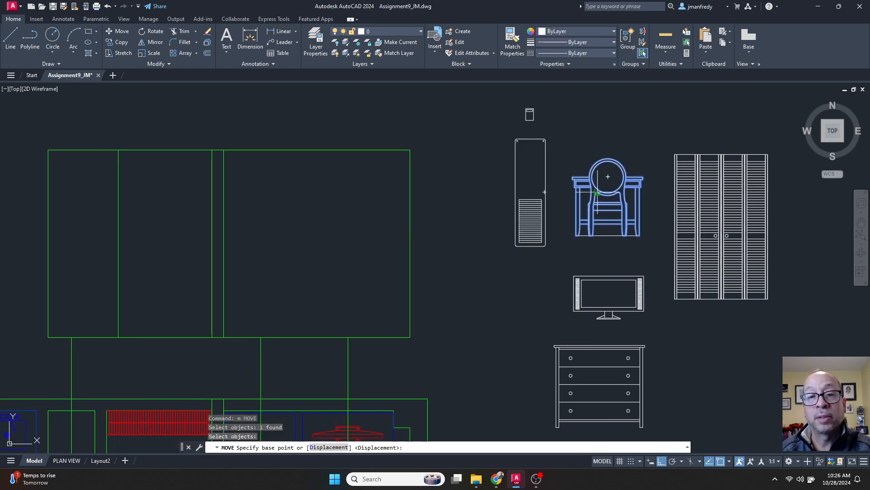
pyautogui.click(608, 235)
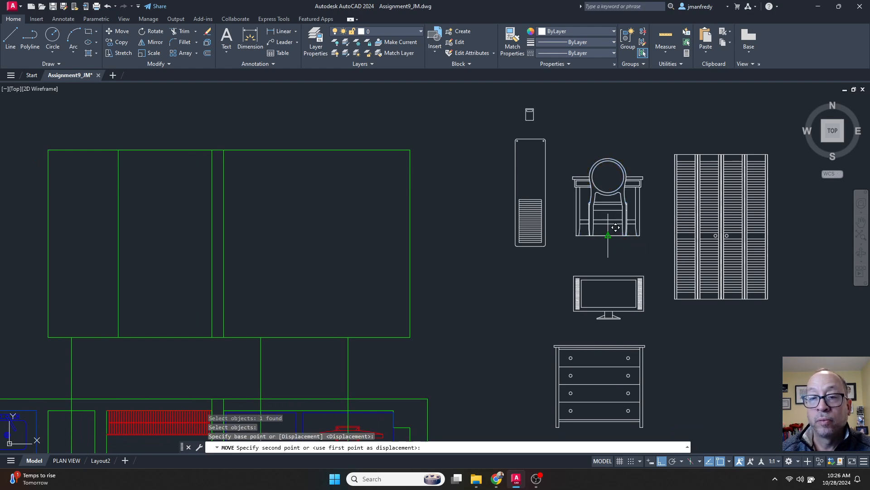
pyautogui.click(261, 337)
# Move the Dresser block from its top edge's midpoint to where the TV dresser's centre line meets the elevation's base line
pyautogui.moveTo(263, 338); pyautogui.dragTo(320, 306, button='middle')
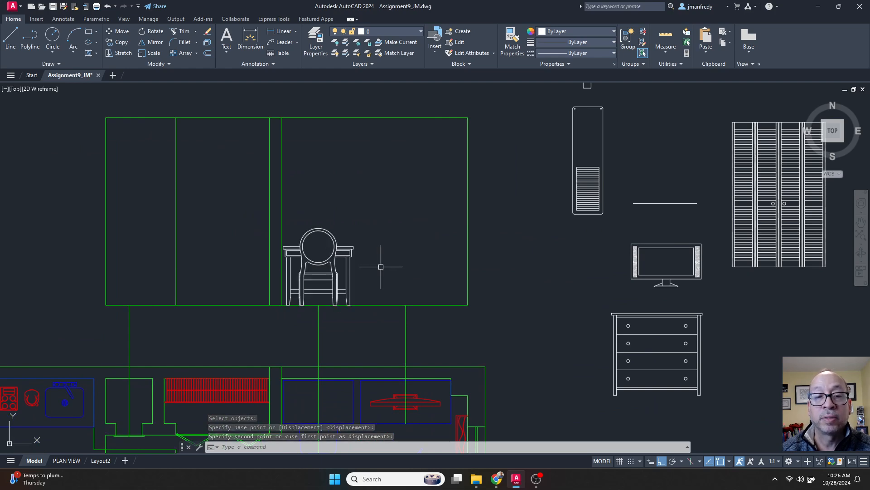
pyautogui.moveTo(383, 263); pyautogui.dragTo(359, 247, button='middle')
pyautogui.moveTo(643, 397); pyautogui.dragTo(609, 390, button='middle')
pyautogui.press('Return')
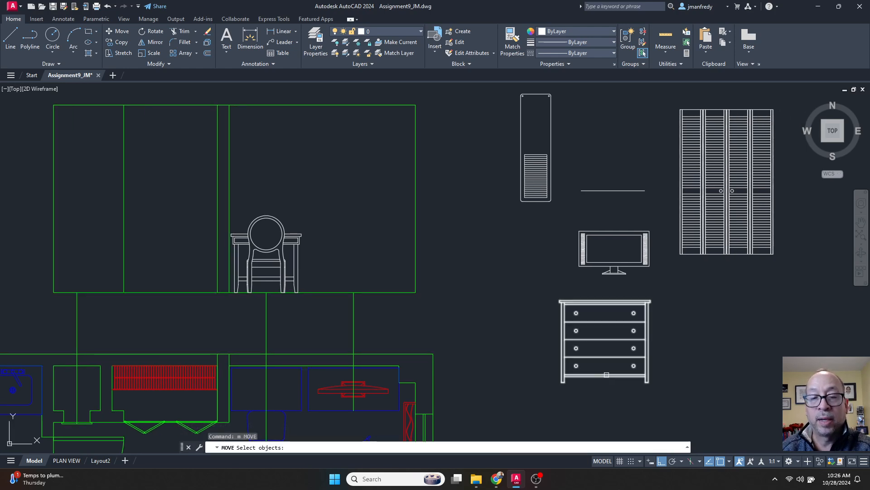
pyautogui.click(607, 376)
pyautogui.press('Return')
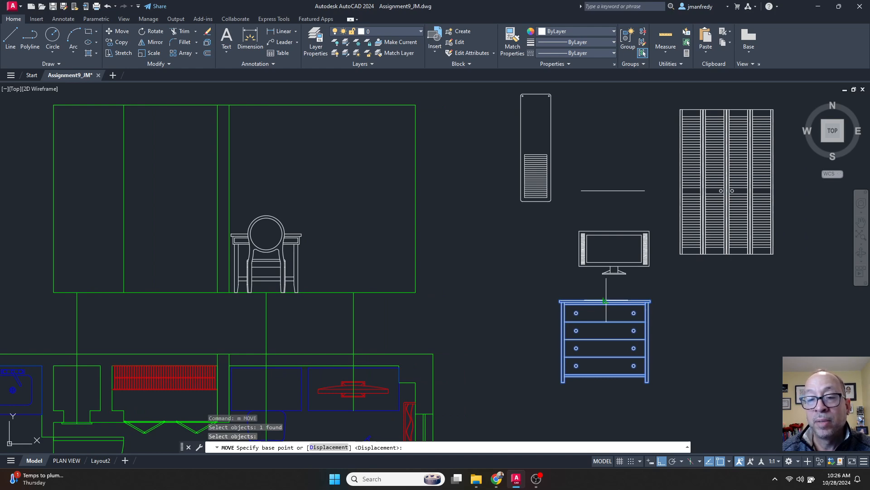
pyautogui.click(605, 300)
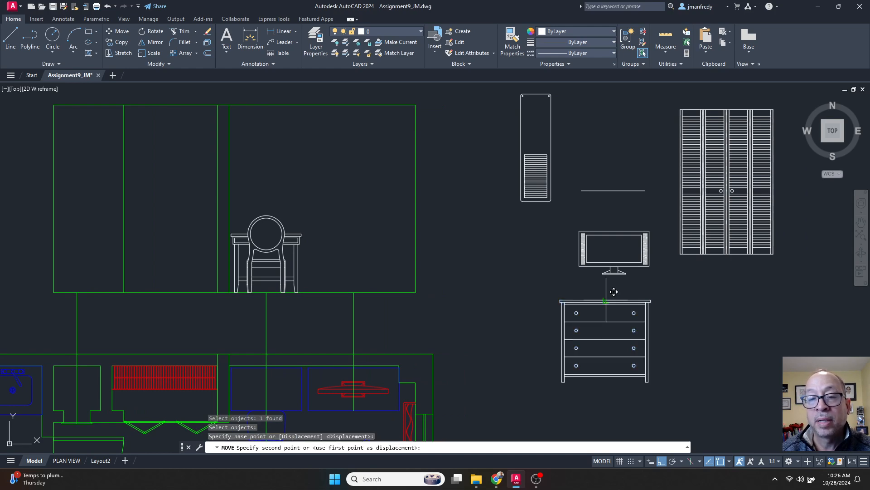
pyautogui.click(354, 292)
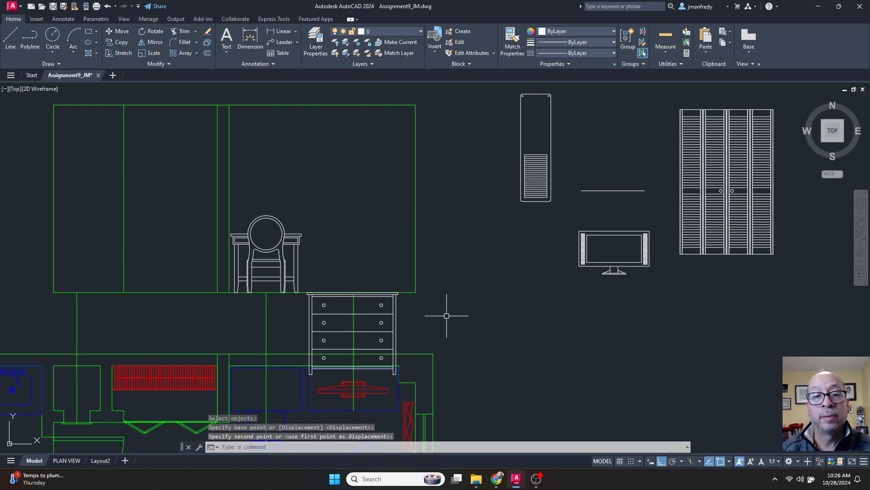
# Move the Dresser block straight up so the bottom of its outer leg rests on the elevation's base line
pyautogui.scroll(2, 408, 313)
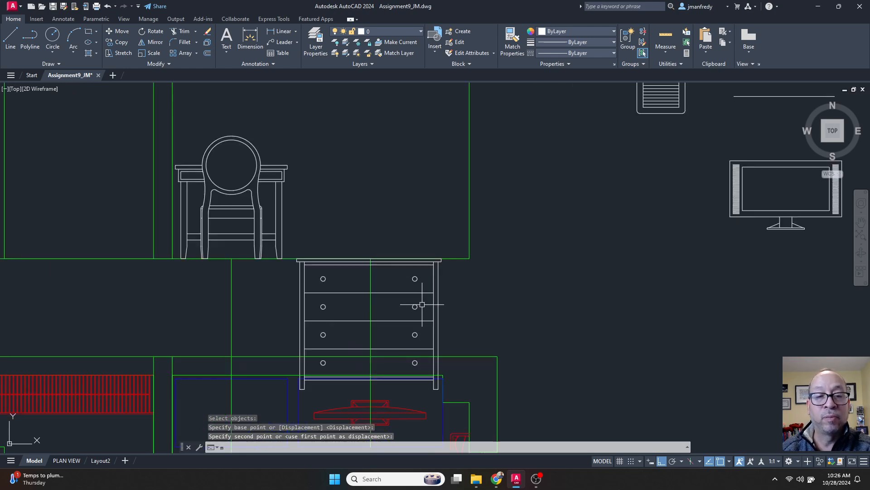
pyautogui.write('m')
pyautogui.press('Return')
pyautogui.click(436, 296)
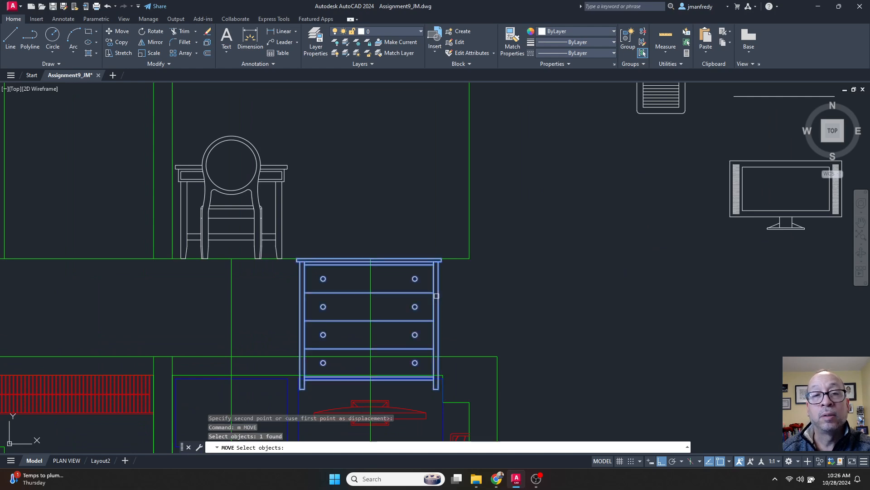
pyautogui.press('Return')
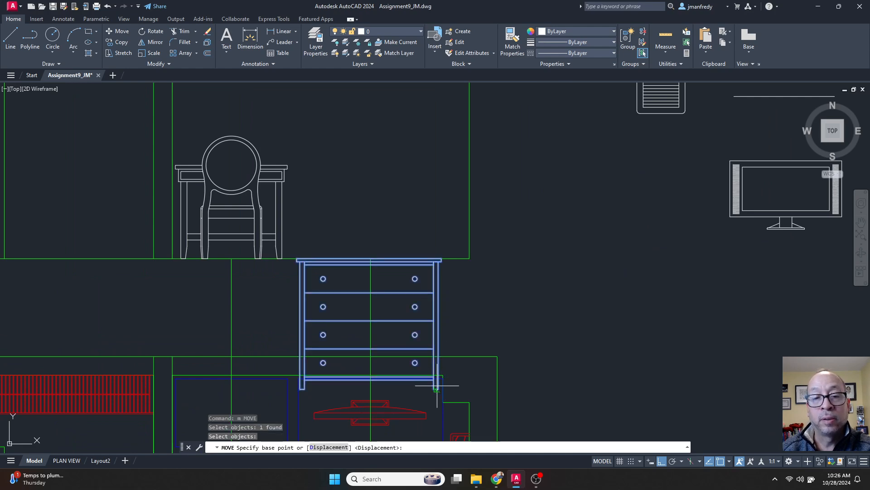
pyautogui.click(436, 389)
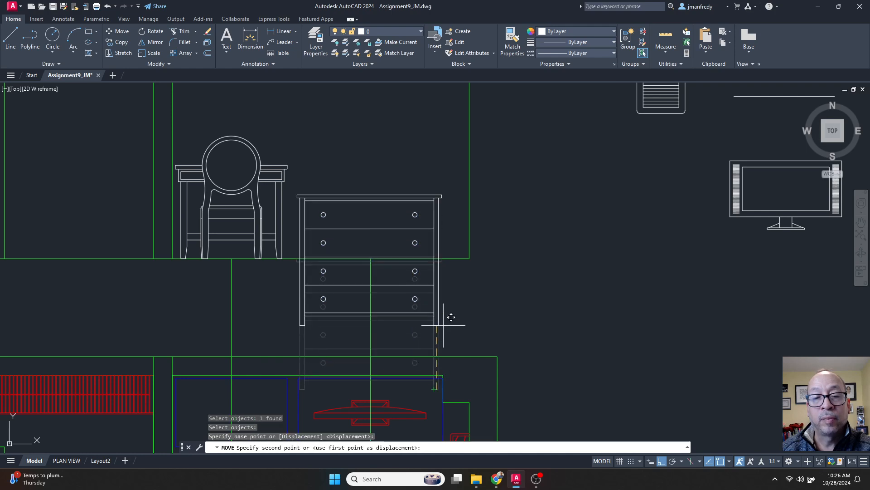
pyautogui.click(455, 256)
pyautogui.scroll(-2, 478, 273)
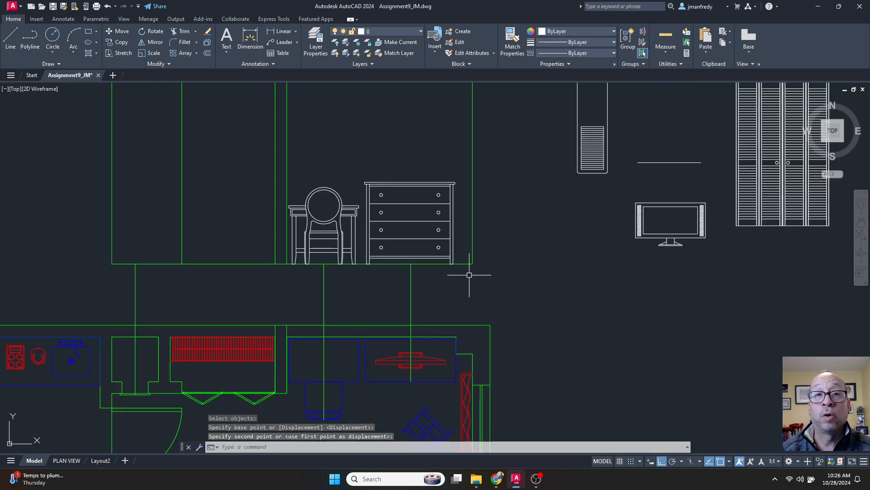
# Erase the projected centre lines of the TV dresser and the desk chair between the plan and the elevation
pyautogui.click(454, 285)
pyautogui.click(393, 285)
pyautogui.press('Delete')
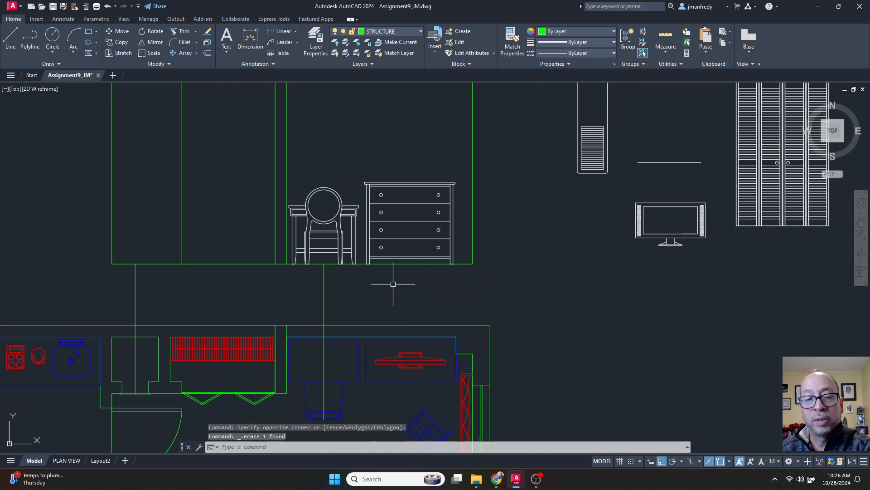
pyautogui.scroll(-3, 350, 286)
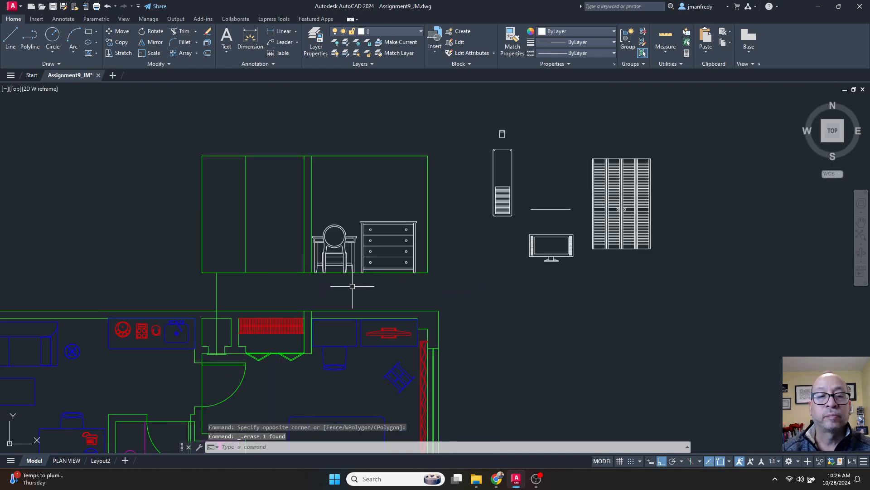
# Move the louvered closet door block by its lower right corner to where the closet opening's right edge line meets the elevation's base line
pyautogui.moveTo(352, 284); pyautogui.dragTo(394, 291, button='middle')
pyautogui.moveTo(328, 187); pyautogui.dragTo(346, 206, button='middle')
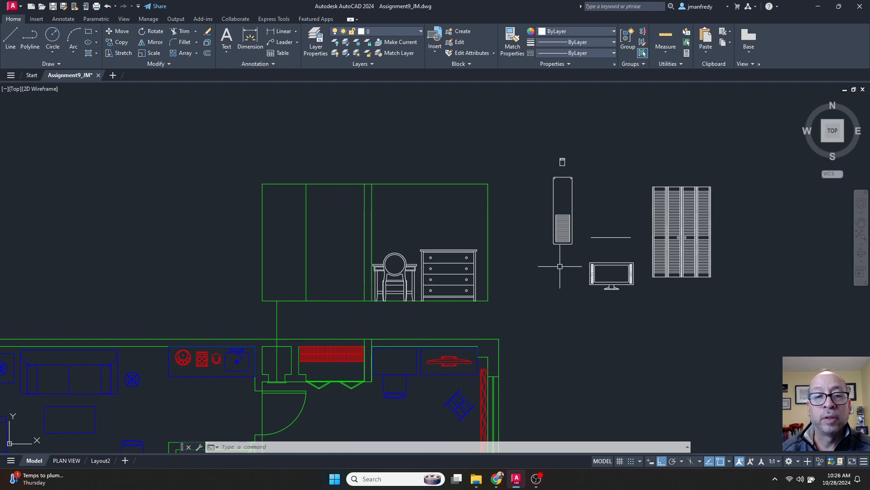
pyautogui.press('Return')
pyautogui.click(697, 265)
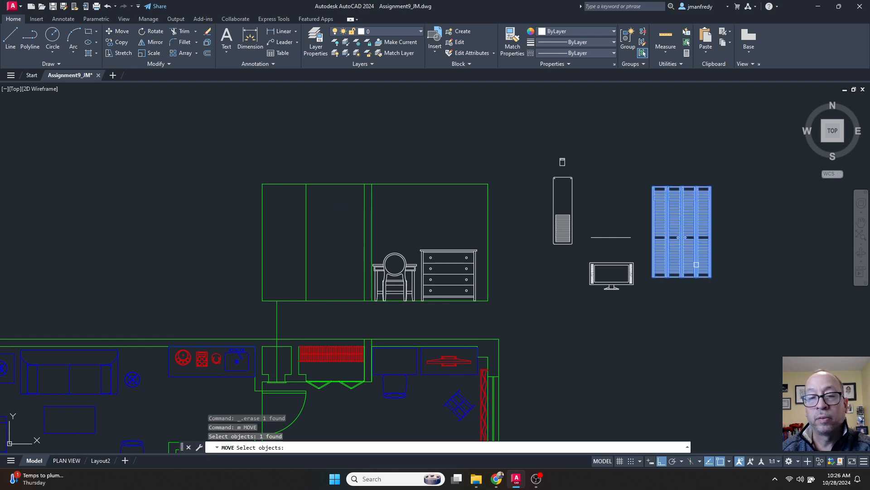
pyautogui.press('Return')
pyautogui.scroll(8, 710, 278)
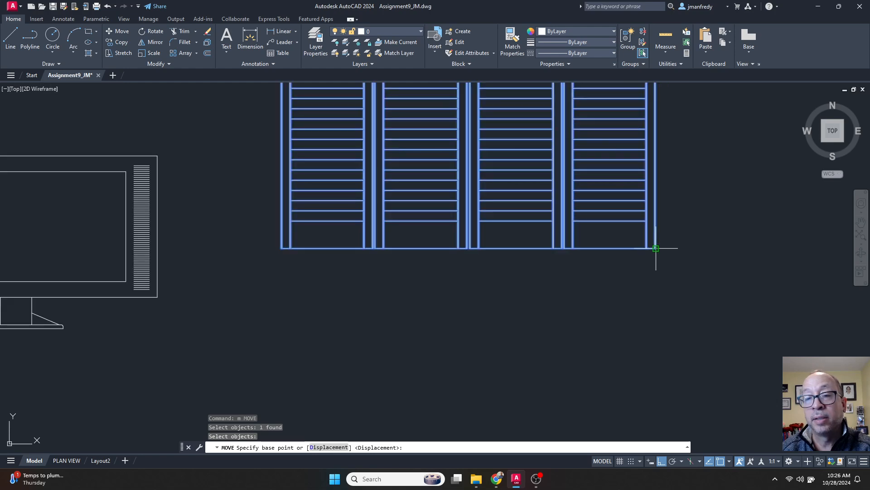
pyautogui.click(658, 248)
pyautogui.scroll(-4, 664, 247)
pyautogui.moveTo(401, 263); pyautogui.dragTo(618, 257, button='middle')
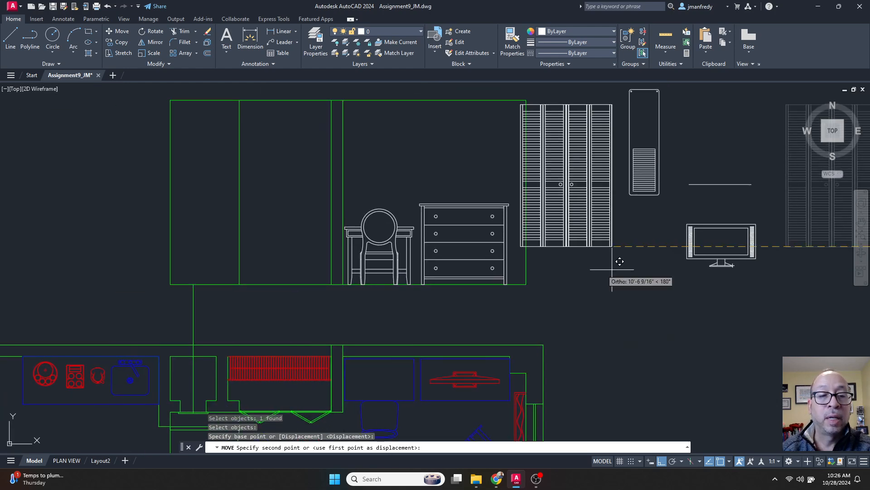
pyautogui.click(330, 283)
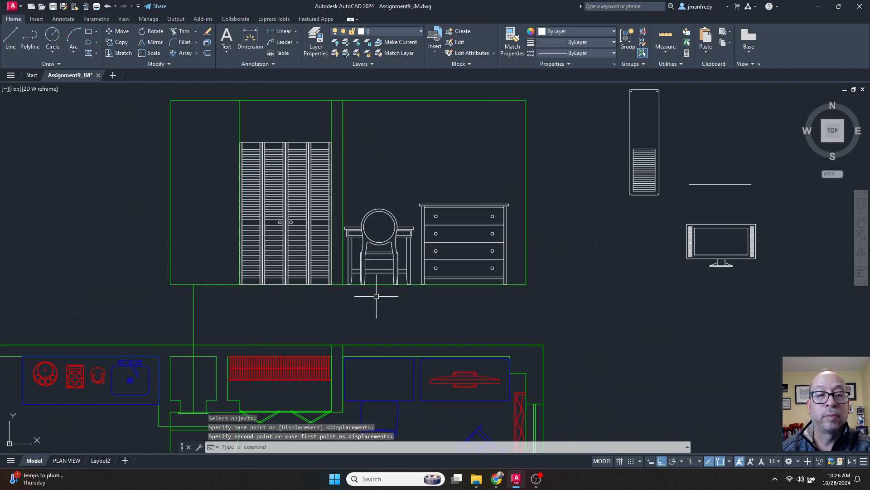
pyautogui.press('Escape')
# Erase the two vertical projection lines along the left and right edges of the closet doors
pyautogui.scroll(-2, 388, 297)
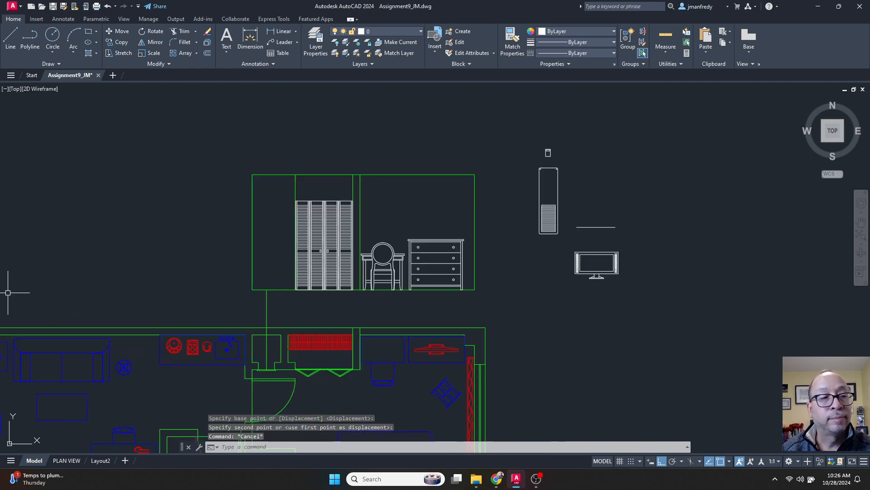
pyautogui.scroll(2, 225, 271)
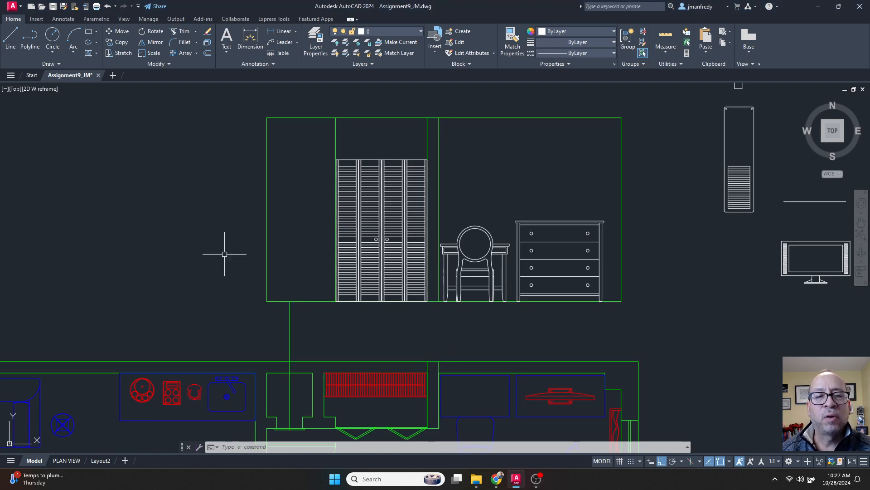
pyautogui.moveTo(328, 181); pyautogui.dragTo(305, 180, button='middle')
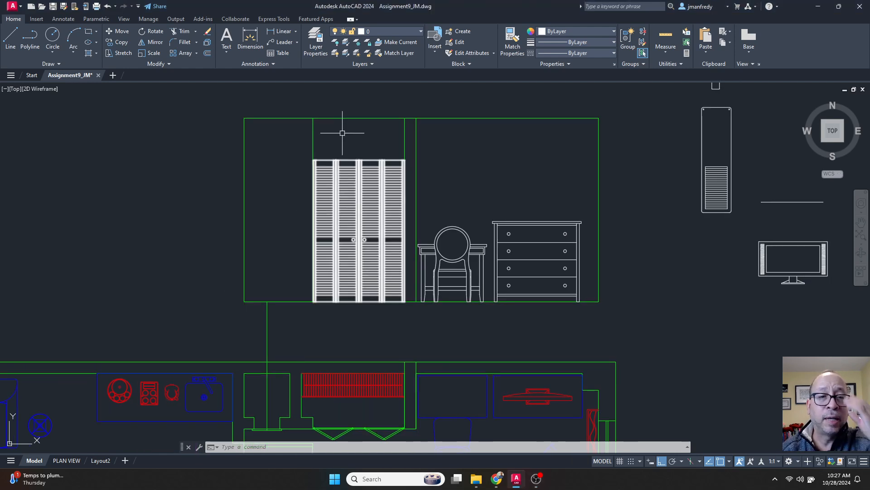
pyautogui.click(312, 140)
pyautogui.press('Delete')
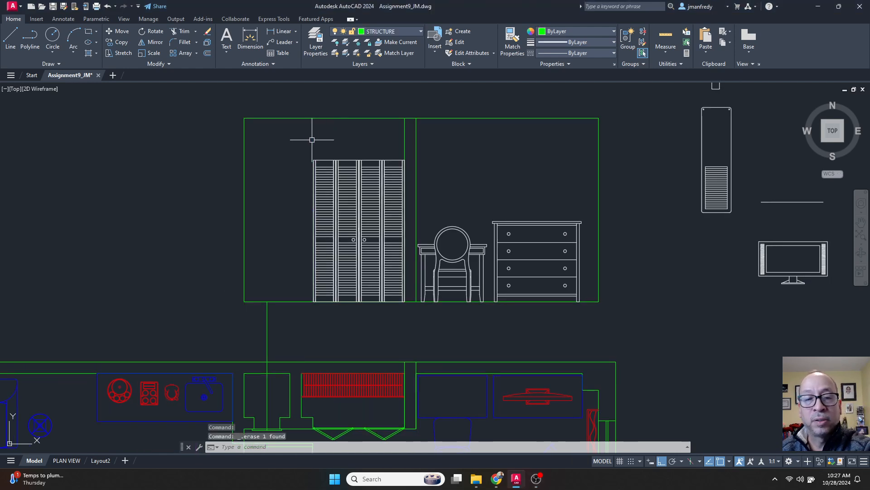
pyautogui.click(404, 139)
pyautogui.press('Delete')
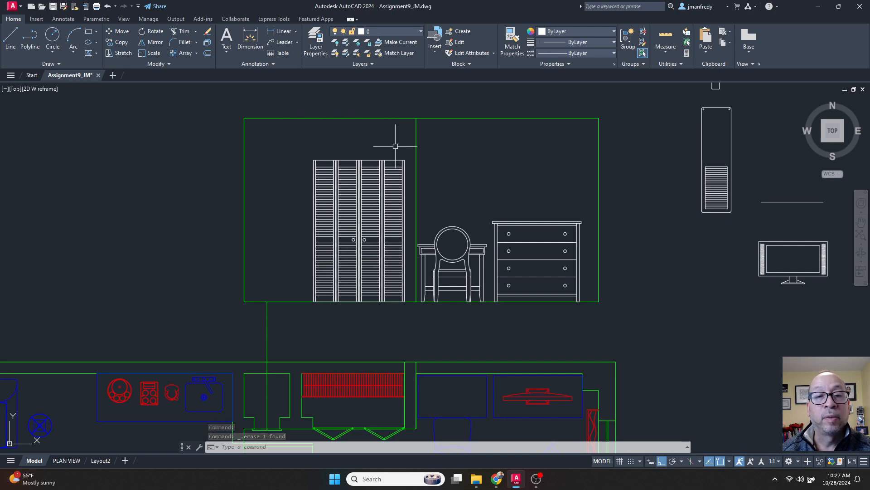
pyautogui.moveTo(432, 181); pyautogui.dragTo(425, 153, button='middle')
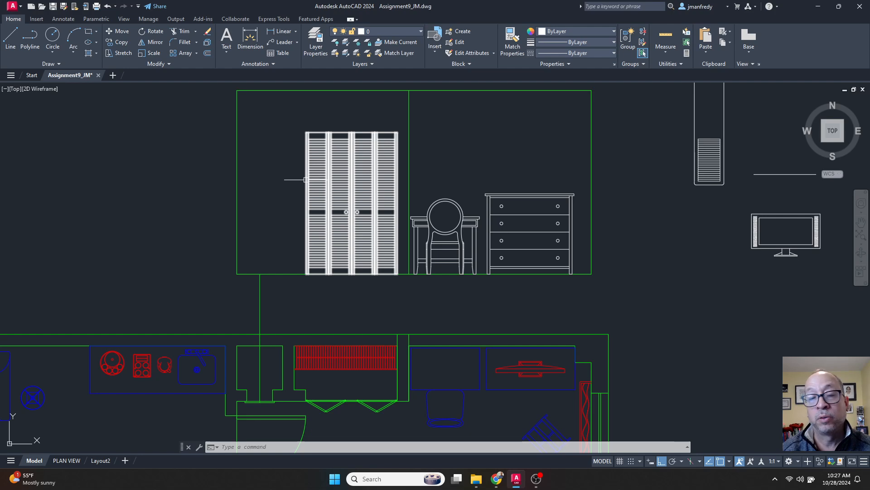
pyautogui.moveTo(292, 194)
pyautogui.mouseDown(button='middle')
pyautogui.moveTo(323, 194)
pyautogui.moveTo(305, 203)
pyautogui.moveTo(323, 199)
pyautogui.moveTo(335, 217)
pyautogui.mouseUp(button='middle')
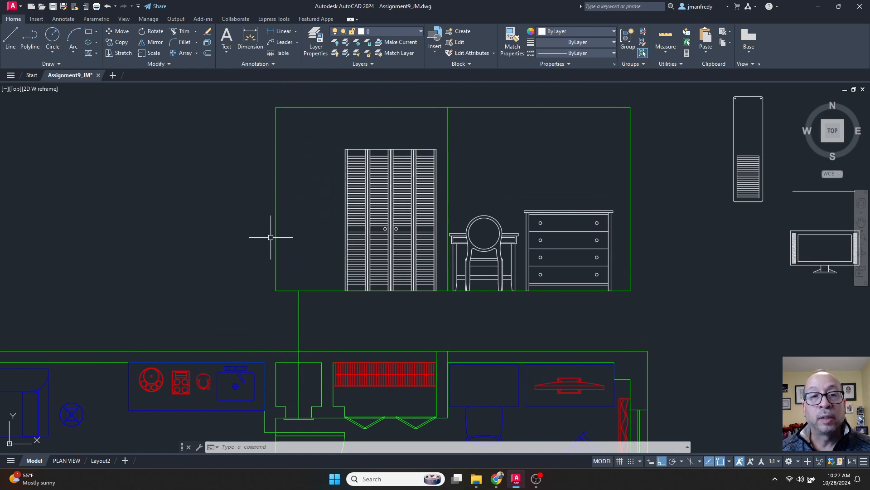
pyautogui.click(744, 181)
pyautogui.moveTo(756, 138); pyautogui.dragTo(703, 184, button='middle')
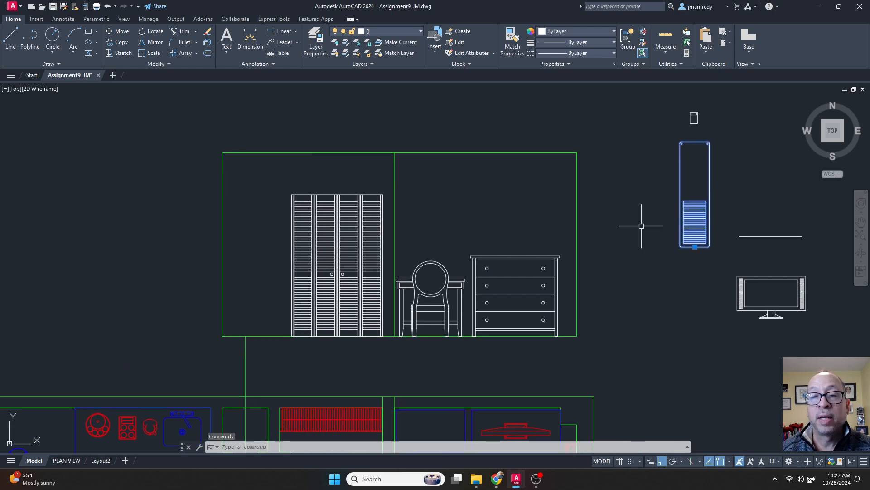
pyautogui.press('Escape')
pyautogui.press('Escape')
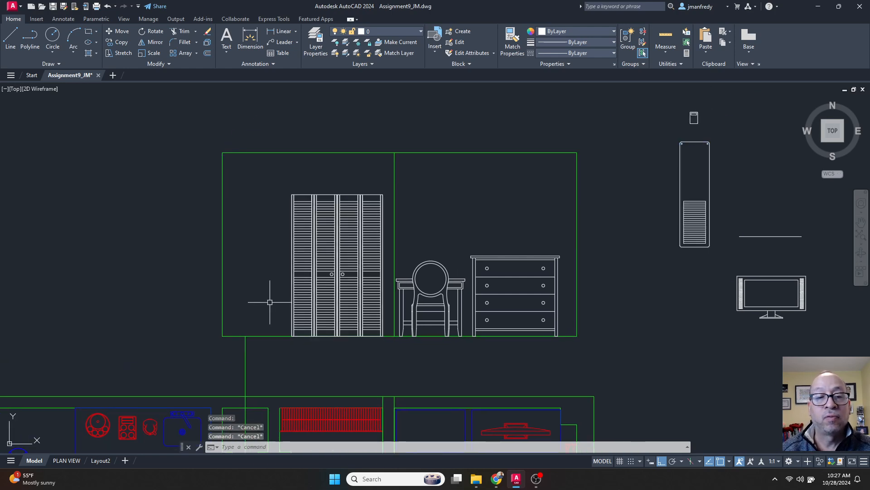
# Offset the elevation's base line upward by 5
pyautogui.moveTo(266, 301); pyautogui.dragTo(313, 298, button='middle')
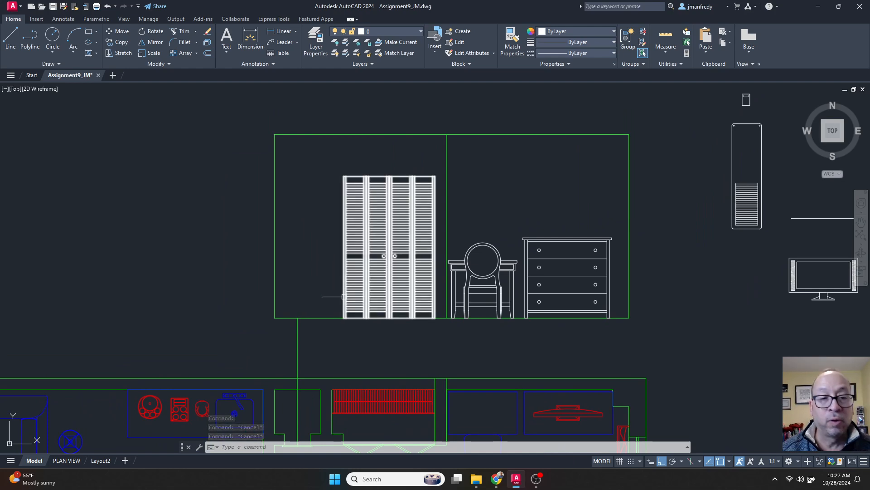
pyautogui.write('of')
pyautogui.press('Return')
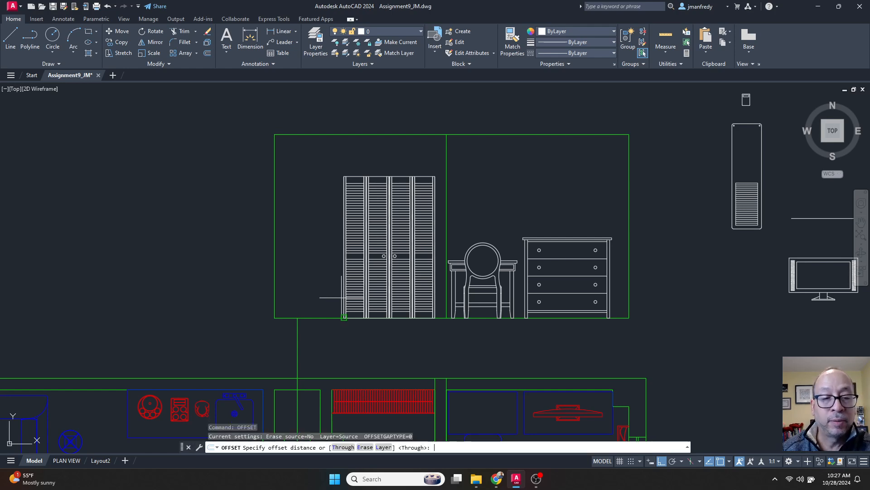
pyautogui.write('5')
pyautogui.press('Return')
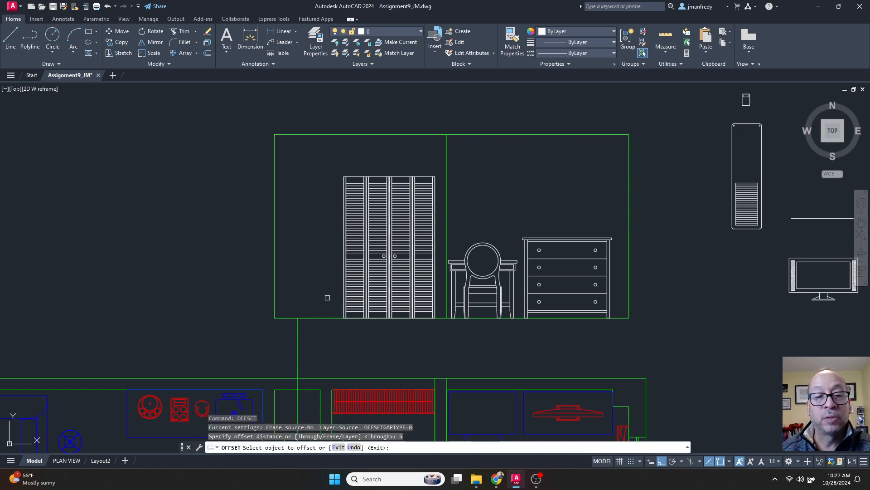
pyautogui.click(313, 317)
pyautogui.click(320, 291)
pyautogui.press('Return')
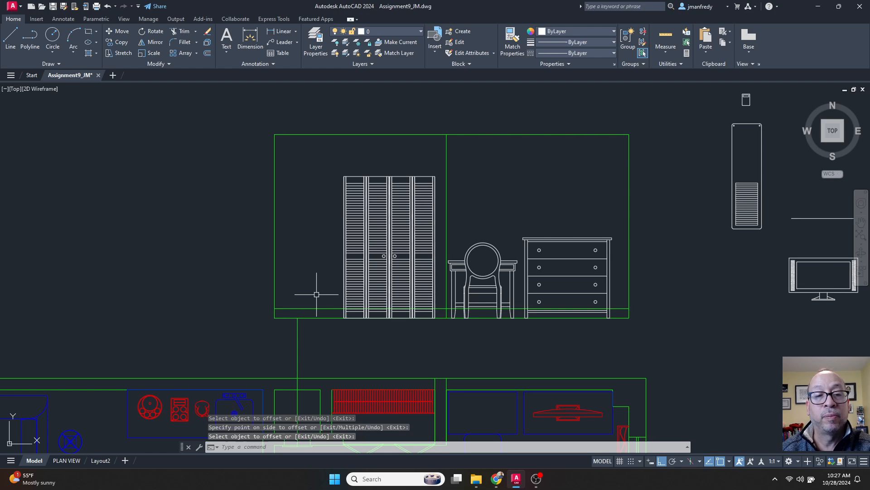
# Stretch the upper end of the remaining projected centre line to the line offset above the base line
pyautogui.click(300, 328)
pyautogui.click(290, 325)
pyautogui.click(298, 317)
pyautogui.press('Escape')
pyautogui.press('Escape')
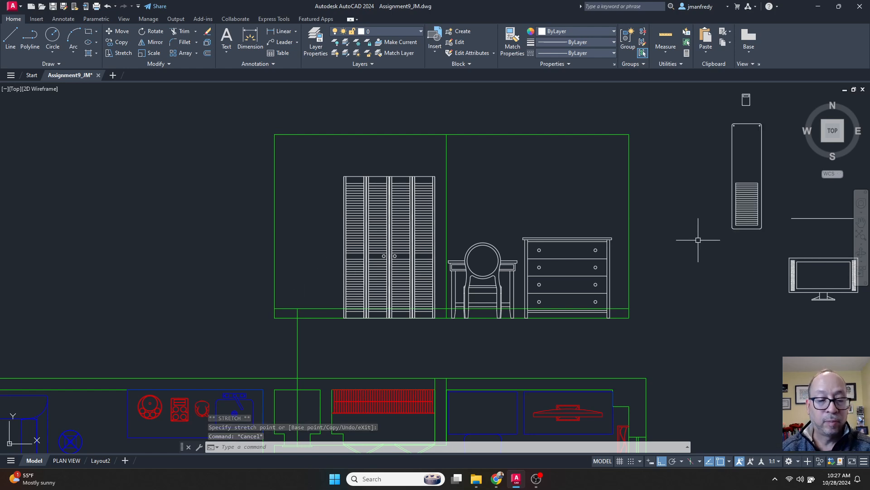
# Move the tall louvered panel and the small block above it from the panel's bottom midpoint to the upper end of the projected centre line
pyautogui.write('m')
pyautogui.press('Return')
pyautogui.click(765, 243)
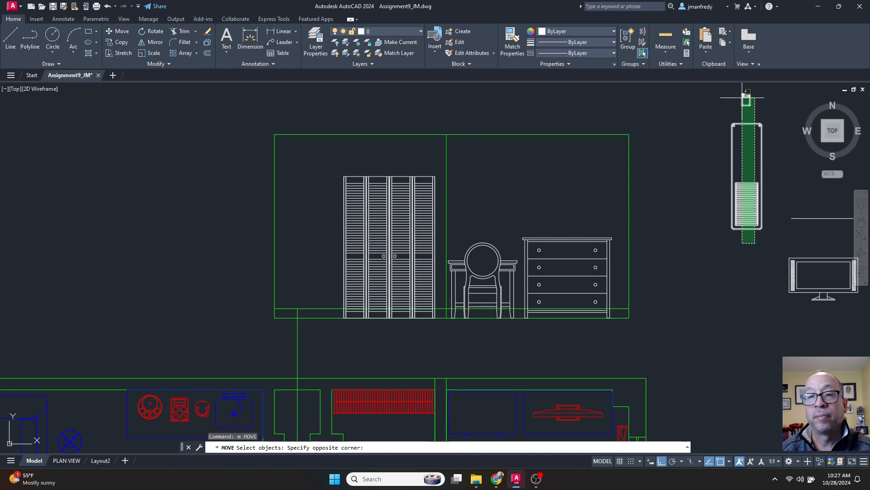
pyautogui.click(723, 85)
pyautogui.press('Return')
pyautogui.click(747, 229)
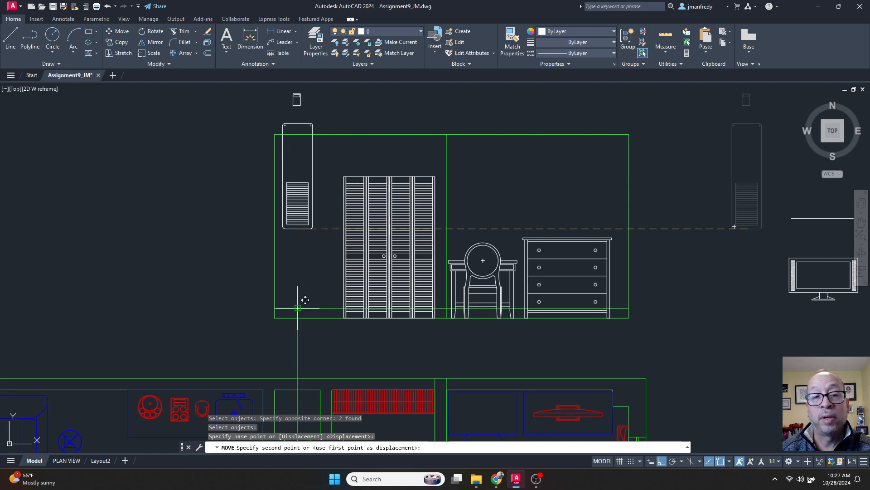
pyautogui.press('Escape')
pyautogui.press('Escape')
# Move the small block above the louvered panel straight down until its bottom edge meets the panel's top edge
pyautogui.scroll(8, 330, 185)
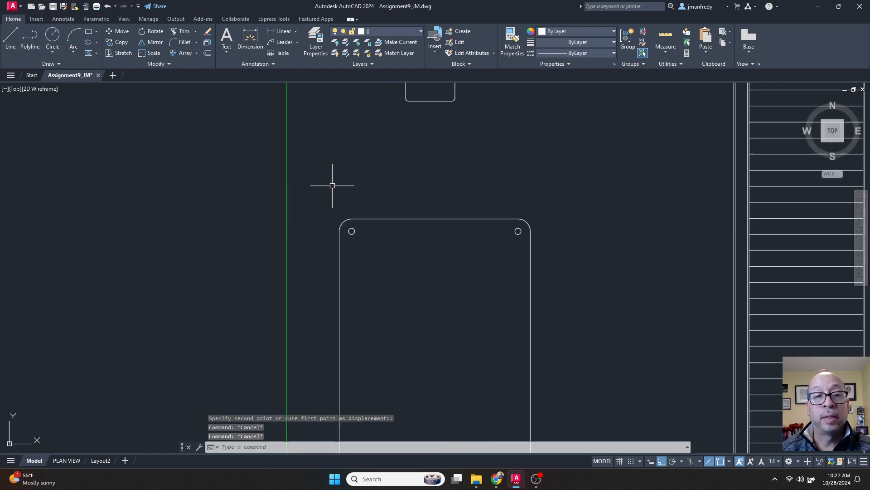
pyautogui.write('m')
pyautogui.press('Return')
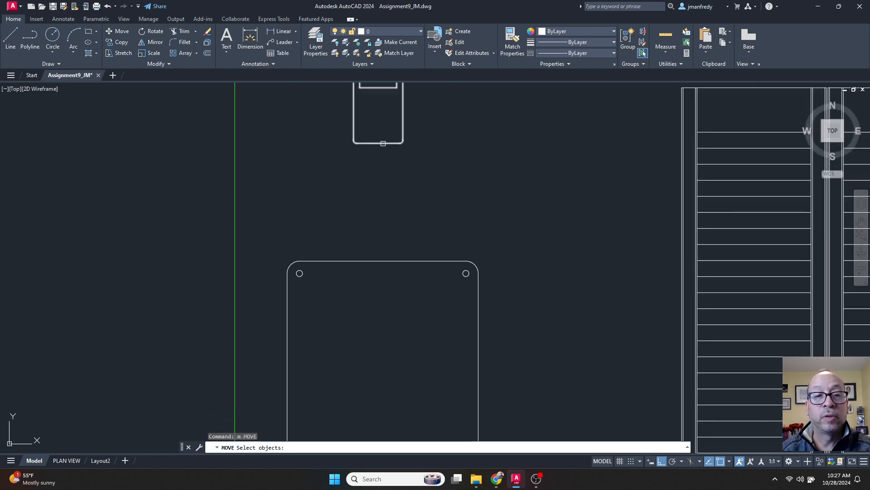
pyautogui.click(379, 144)
pyautogui.press('Return')
pyautogui.click(379, 143)
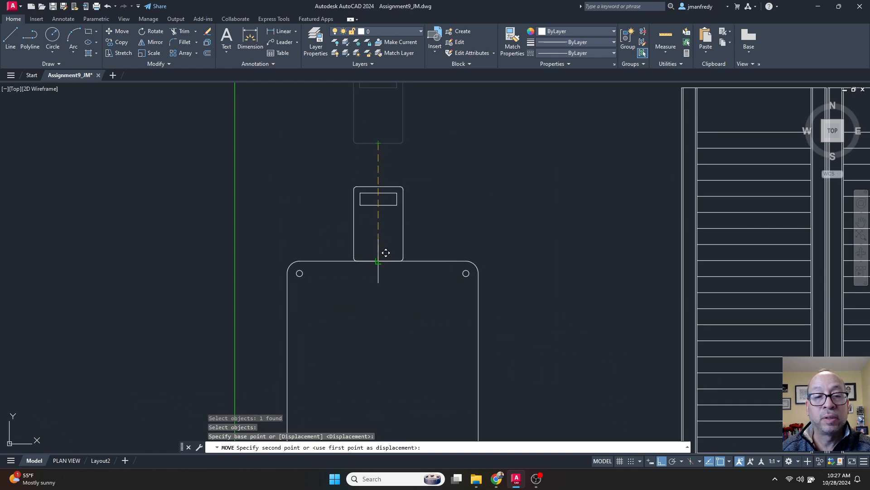
pyautogui.click(387, 252)
# Move the small block straight up by 2 from the louvered panel's top edge
pyautogui.press('Return')
pyautogui.click(435, 244)
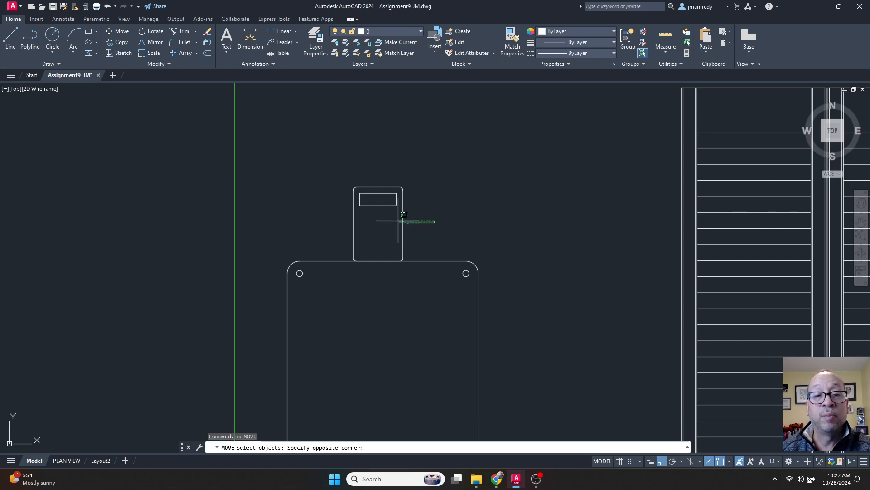
pyautogui.click(377, 200)
pyautogui.press('Return')
pyautogui.click(464, 225)
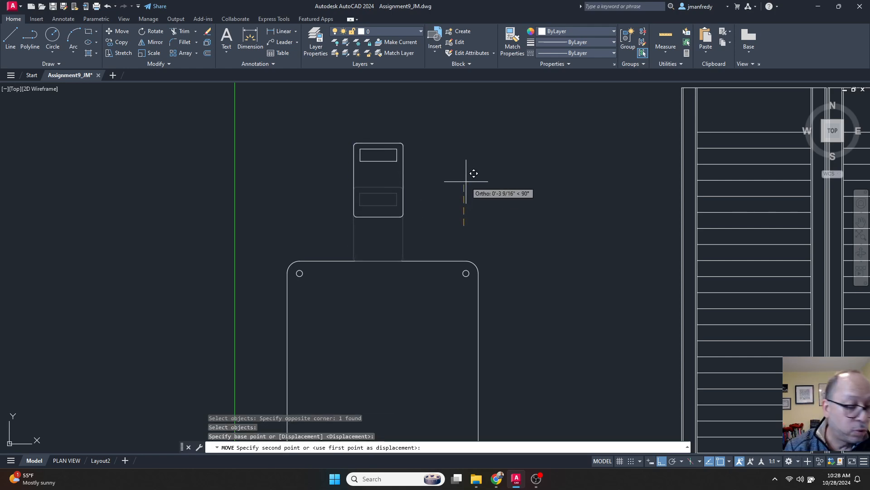
pyautogui.press('Return')
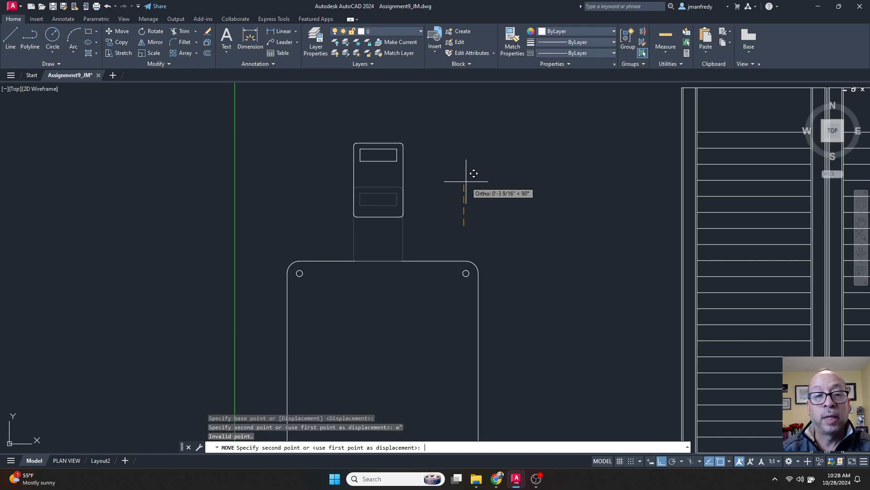
pyautogui.write('2')
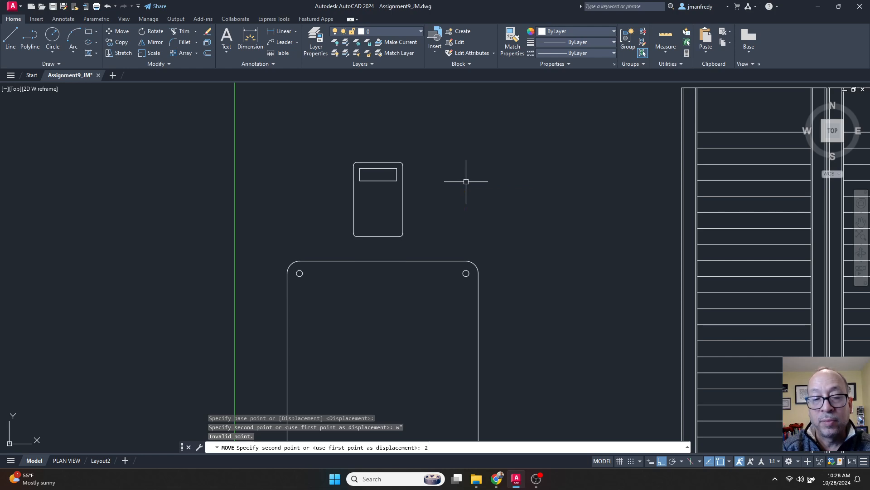
# Erase the remaining projected centre line under the louvered panel and the horizontal helper line offset above the base line
pyautogui.press('Escape')
pyautogui.scroll(-5, 465, 182)
pyautogui.moveTo(477, 208)
pyautogui.mouseDown(button='middle')
pyautogui.moveTo(436, 190)
pyautogui.moveTo(403, 160)
pyautogui.mouseUp(button='middle')
pyautogui.moveTo(418, 348)
pyautogui.mouseDown(button='middle')
pyautogui.moveTo(397, 311)
pyautogui.moveTo(345, 332)
pyautogui.mouseUp(button='middle')
pyautogui.click(387, 316)
pyautogui.click(323, 320)
pyautogui.press('Delete')
pyautogui.click(372, 307)
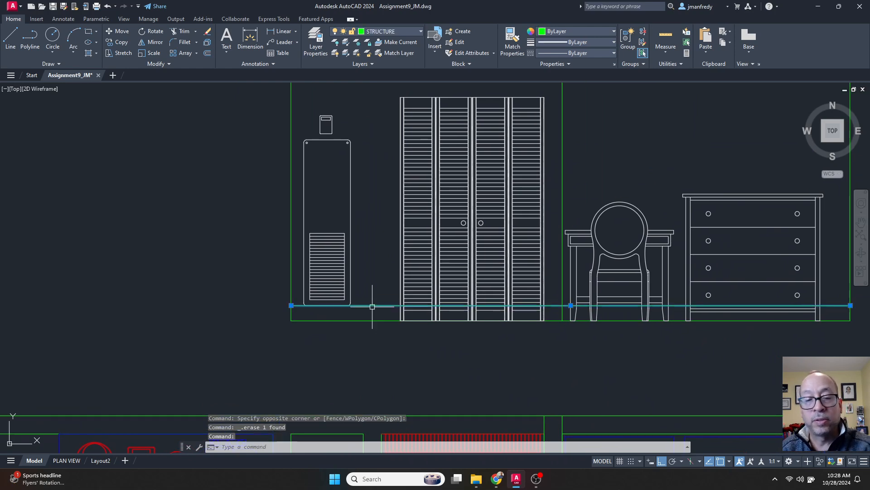
pyautogui.press('Delete')
pyautogui.moveTo(371, 282)
pyautogui.mouseDown(button='middle')
pyautogui.moveTo(361, 296)
pyautogui.moveTo(332, 296)
pyautogui.mouseUp(button='middle')
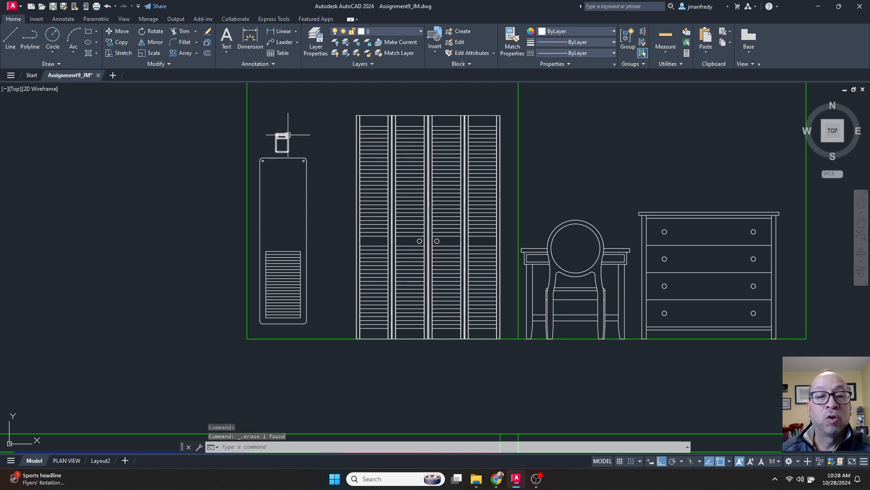
# Move the television block from the bottom midpoint of its stand to the midpoint of the dresser's top edge
pyautogui.moveTo(432, 154); pyautogui.dragTo(353, 169, button='middle')
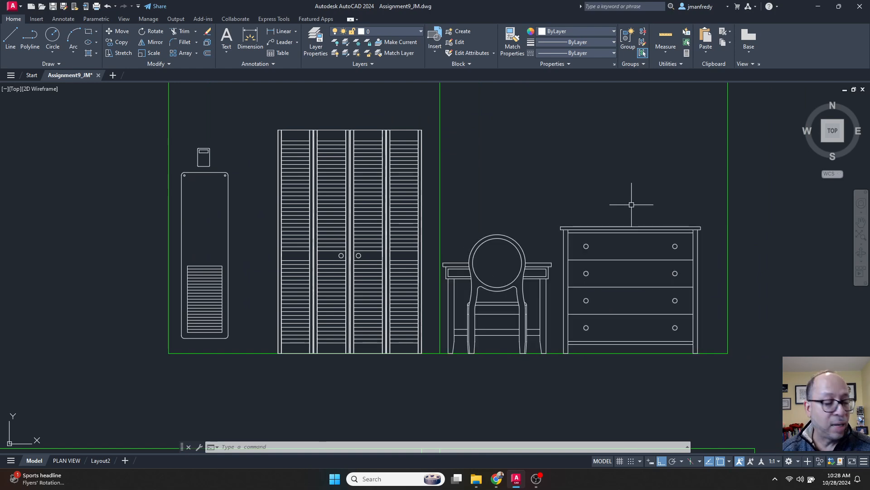
pyautogui.scroll(-2, 622, 194)
pyautogui.moveTo(631, 205); pyautogui.dragTo(479, 222, button='middle')
pyautogui.press('Return')
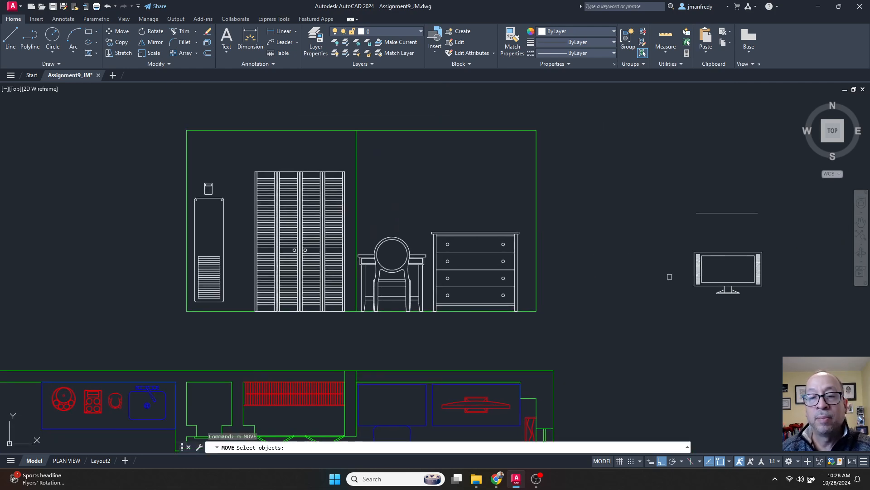
pyautogui.click(712, 282)
pyautogui.press('Return')
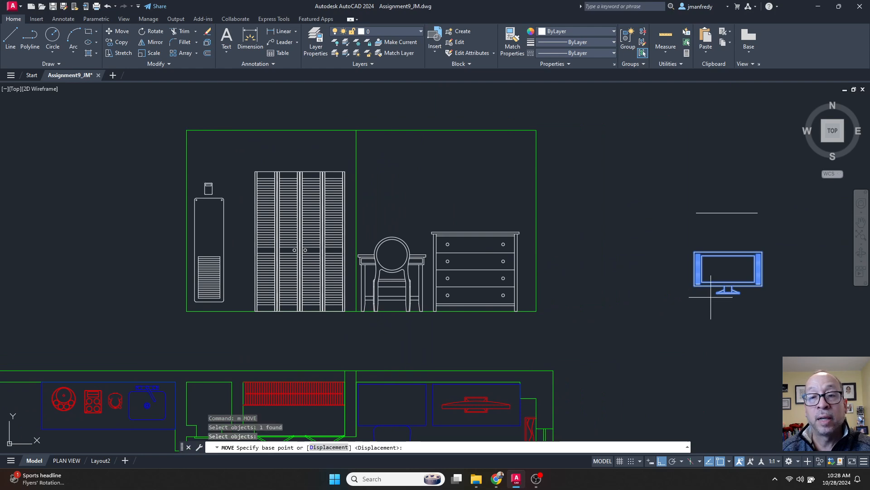
pyautogui.scroll(6, 726, 290)
pyautogui.click(734, 277)
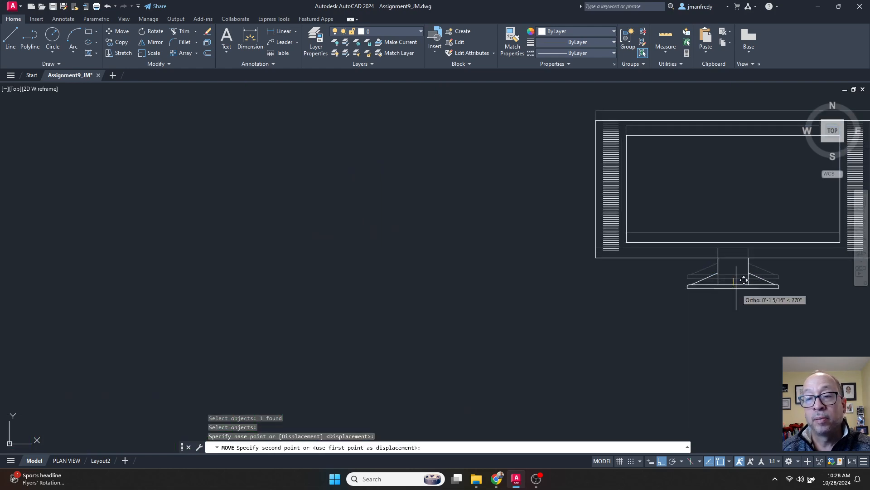
pyautogui.scroll(-6, 734, 288)
pyautogui.scroll(6, 472, 218)
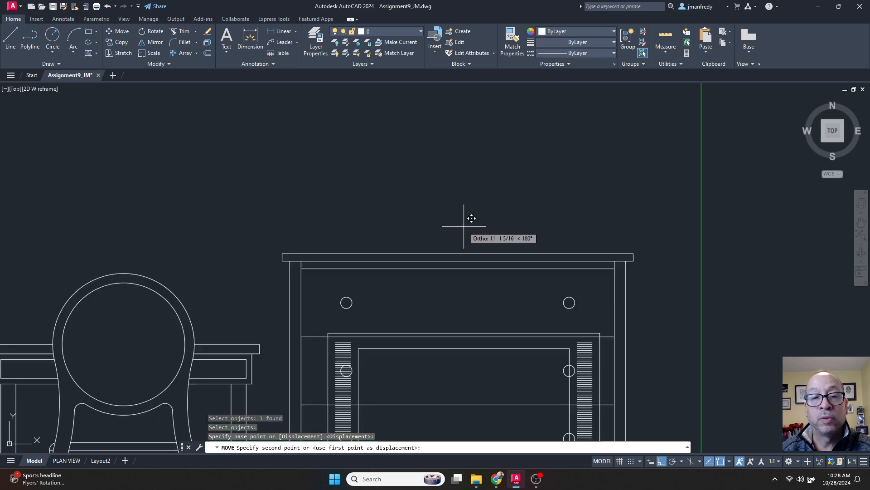
pyautogui.click(460, 251)
pyautogui.scroll(-6, 519, 222)
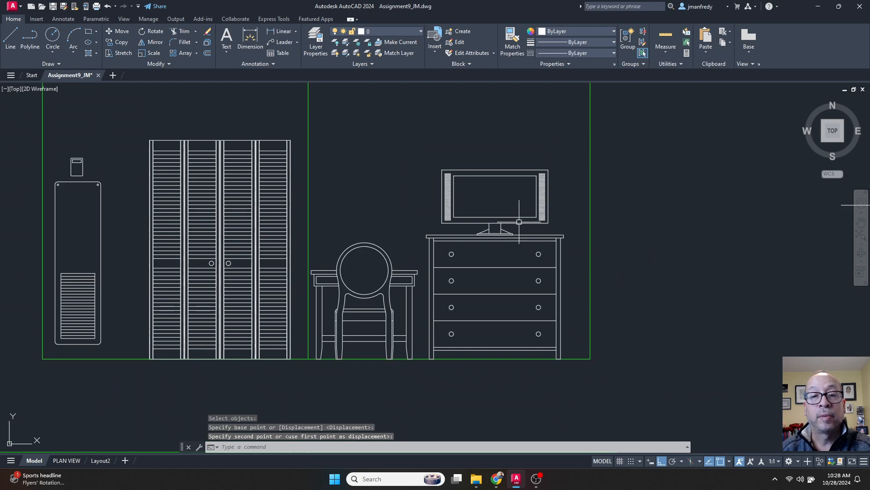
# Erase the leftover horizontal line outside the elevation, beyond the dresser side
pyautogui.press('Escape')
pyautogui.click(734, 227)
pyautogui.click(713, 199)
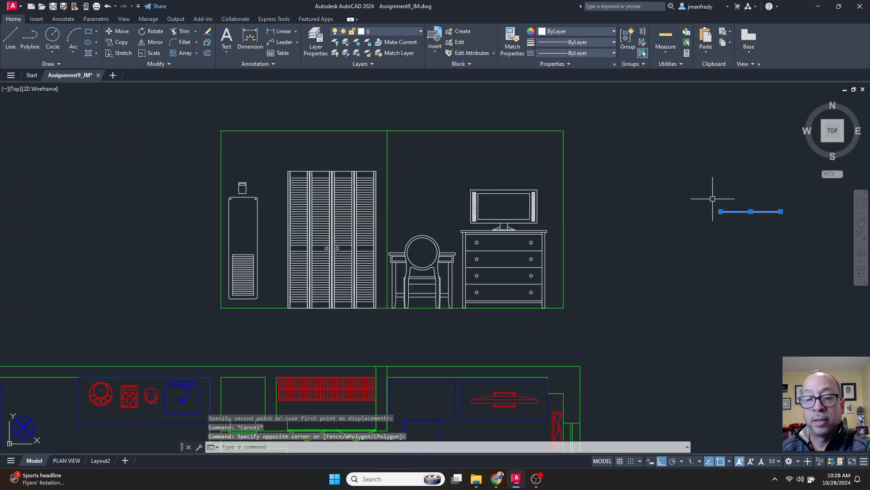
pyautogui.press('Delete')
pyautogui.moveTo(656, 214)
pyautogui.mouseDown(button='middle')
pyautogui.moveTo(679, 225)
pyautogui.moveTo(657, 241)
pyautogui.moveTo(662, 234)
pyautogui.mouseUp(button='middle')
pyautogui.scroll(2, 661, 233)
pyautogui.scroll(-2, 661, 234)
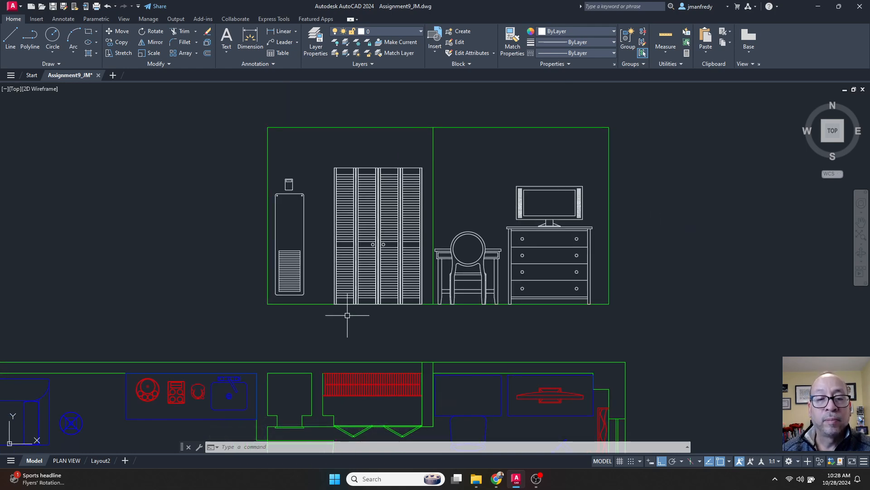
pyautogui.moveTo(361, 316); pyautogui.dragTo(403, 258, button='middle')
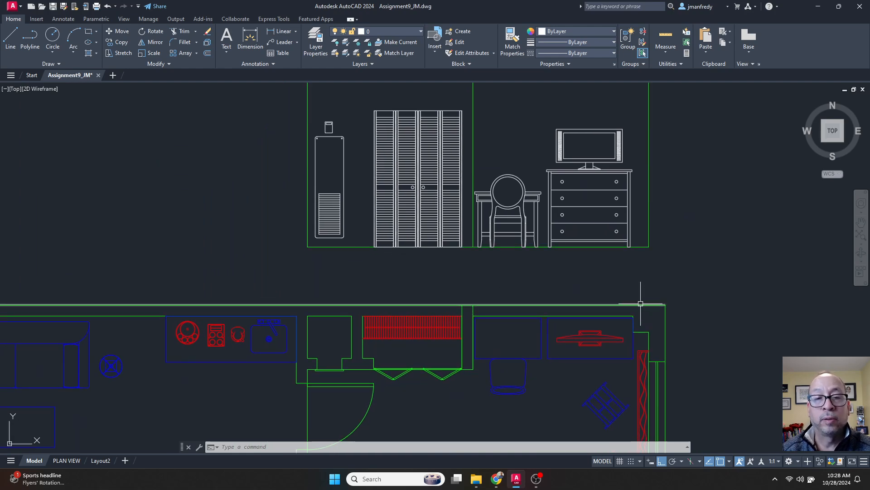
pyautogui.moveTo(486, 268); pyautogui.dragTo(486, 290, button='middle')
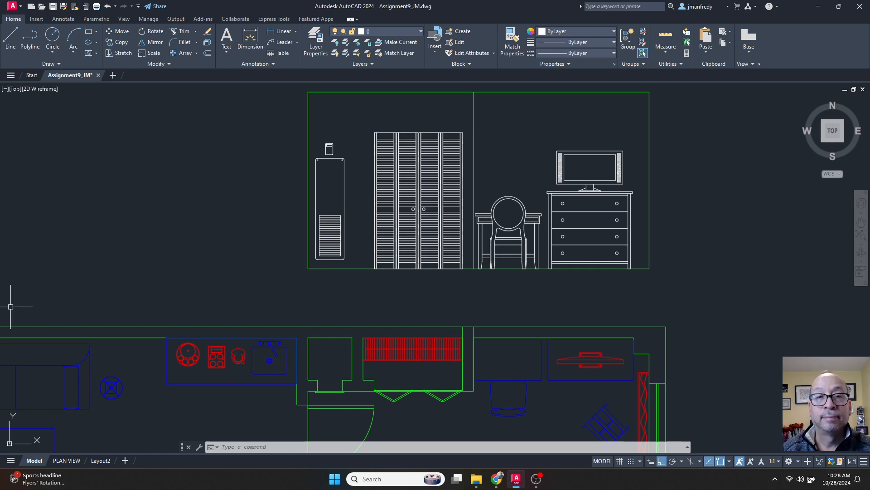
pyautogui.moveTo(239, 247); pyautogui.dragTo(259, 254, button='middle')
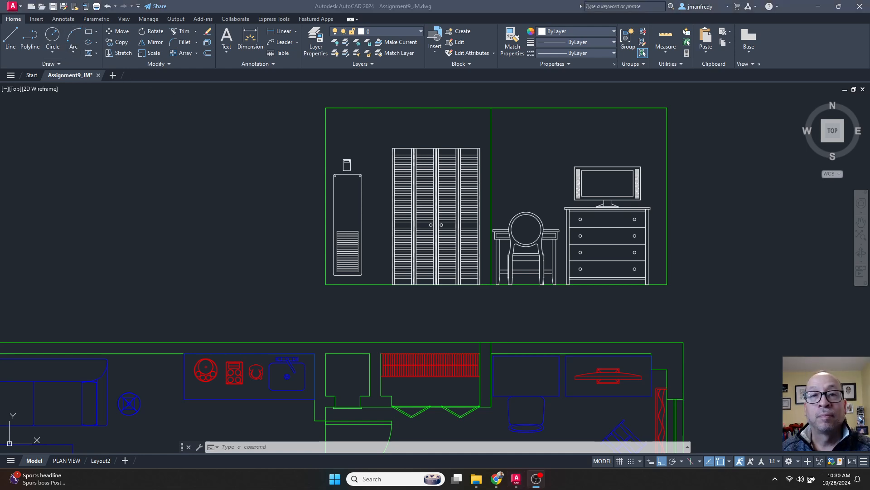
# Save the drawing under the new name Assignment11_JM.dwg in the Week 11 folder as an AutoCAD 2018 drawing
pyautogui.click(61, 264)
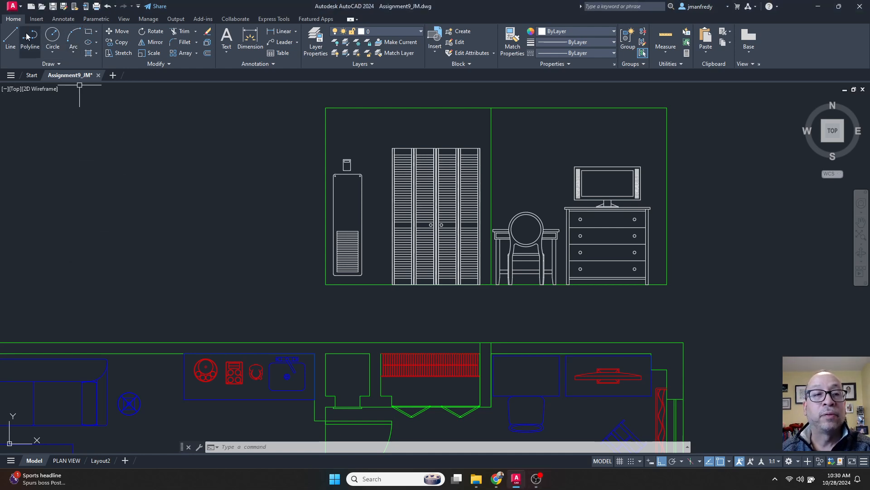
pyautogui.click(21, 9)
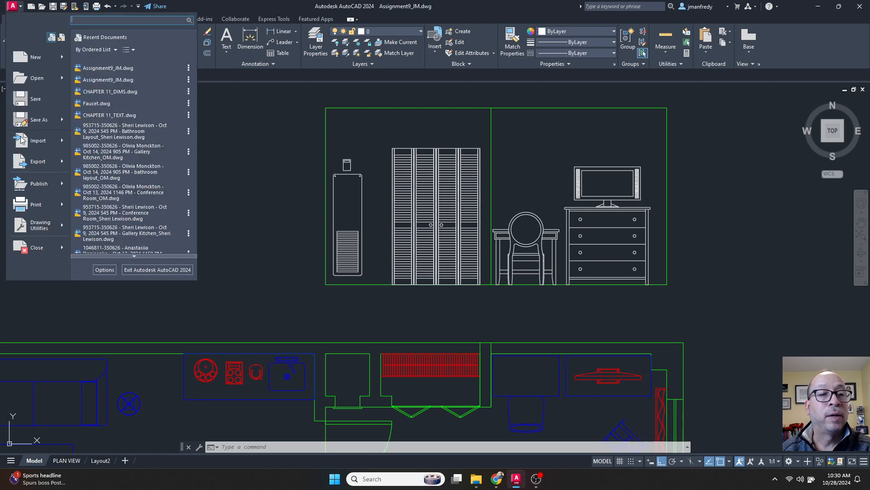
pyautogui.click(23, 140)
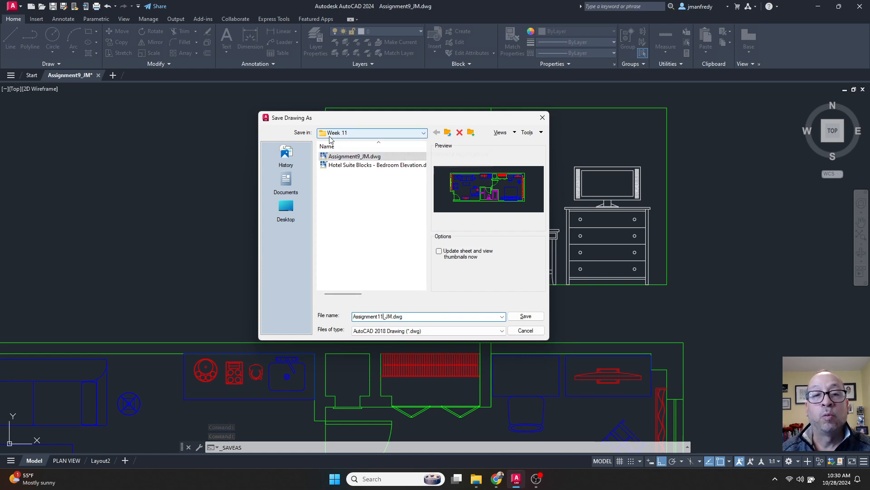
pyautogui.click(520, 318)
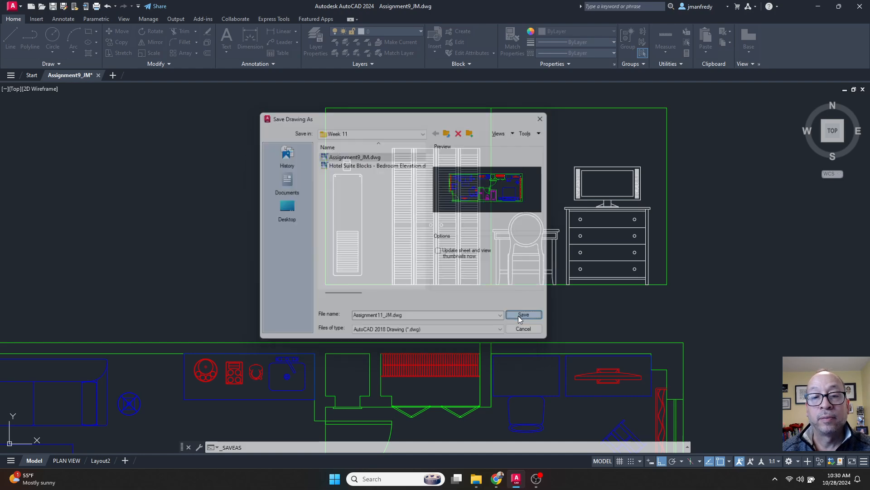